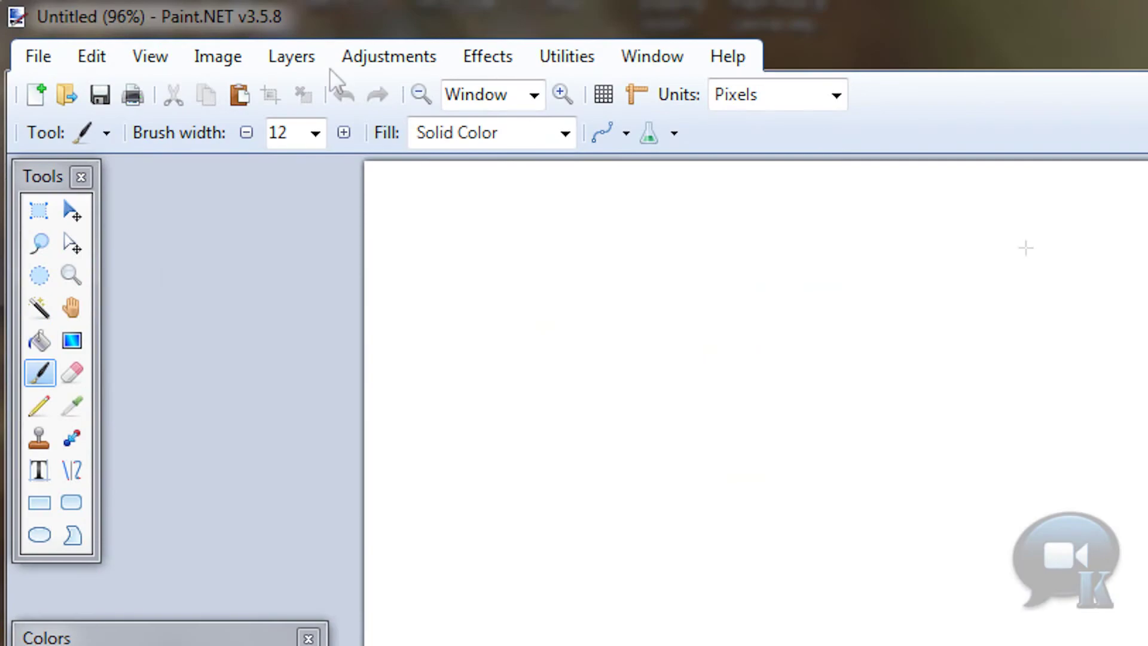
Open 766300779_s8zMN-L.jpg as a new image by dropping it from Explorer onto Paint.NET
{"action": "left_click", "coordinate": [728, 56]}
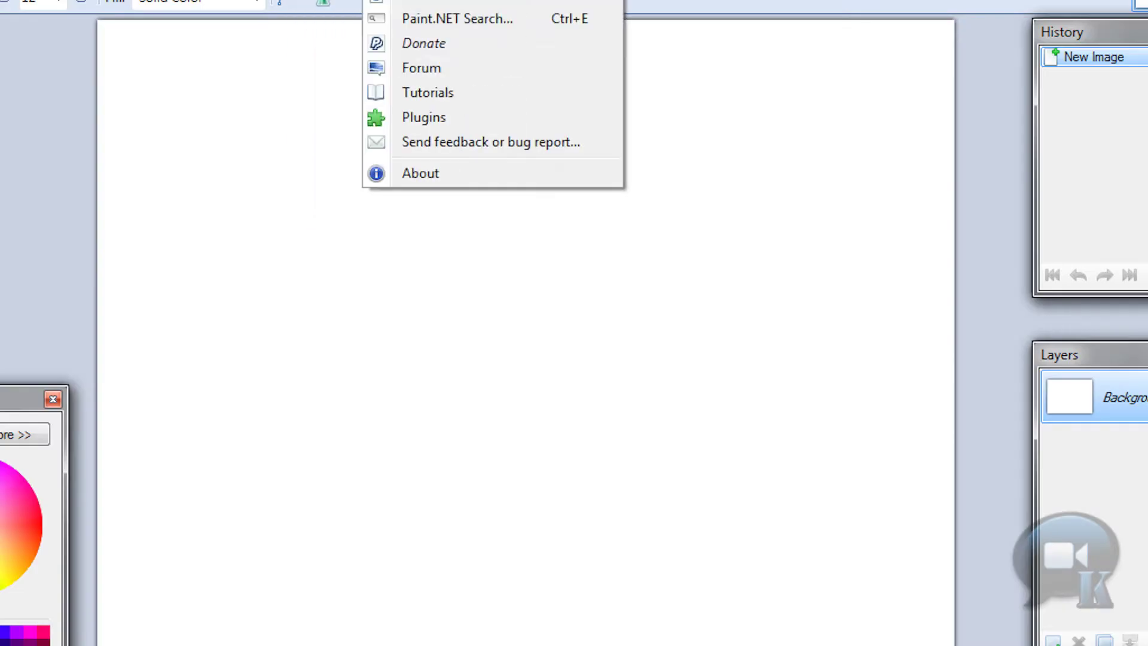
{"action": "key", "text": "alt+Tab"}
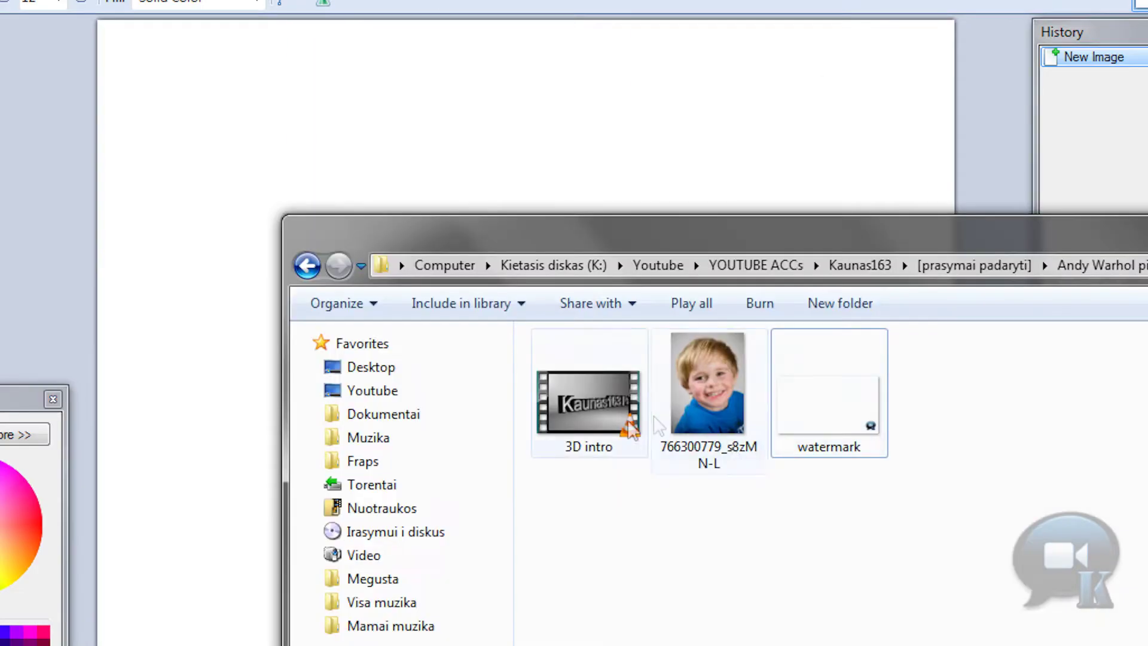
{"action": "mouse_move", "coordinate": [699, 436]}
{"action": "left_mouse_down"}
{"action": "mouse_move", "coordinate": [710, 164]}
{"action": "mouse_move", "coordinate": [700, 133]}
{"action": "left_mouse_up"}
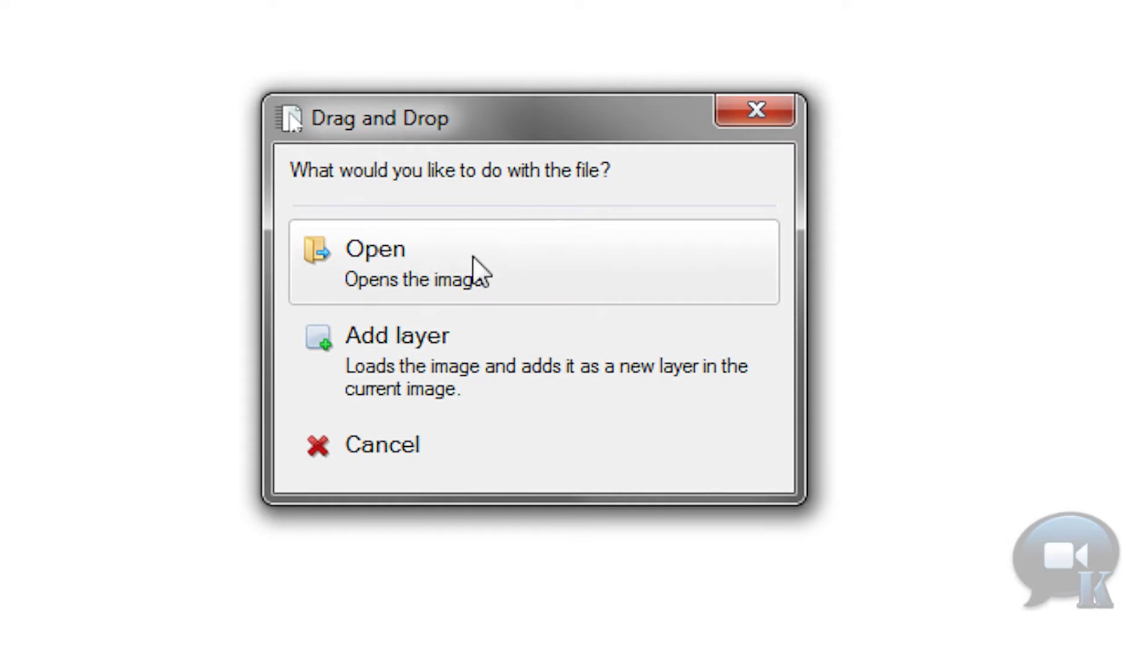
{"action": "left_click", "coordinate": [473, 256]}
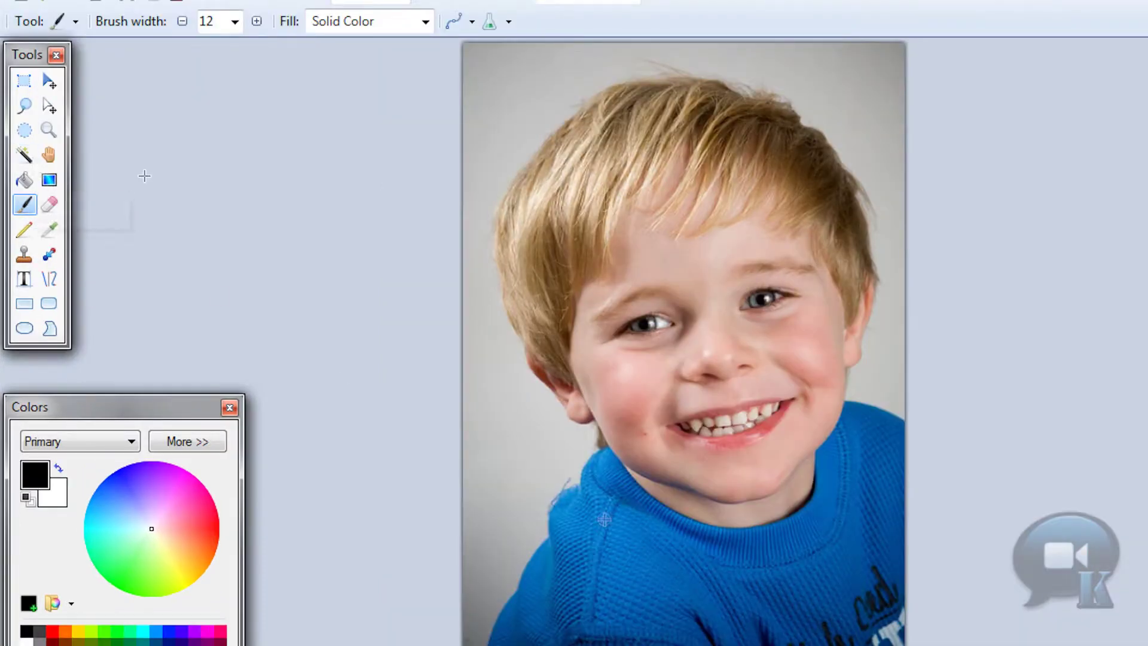
Select the boy's sweater with the Magic Wand in Add mode at 42% tolerance
{"action": "left_click", "coordinate": [24, 155]}
{"action": "left_click", "coordinate": [658, 578]}
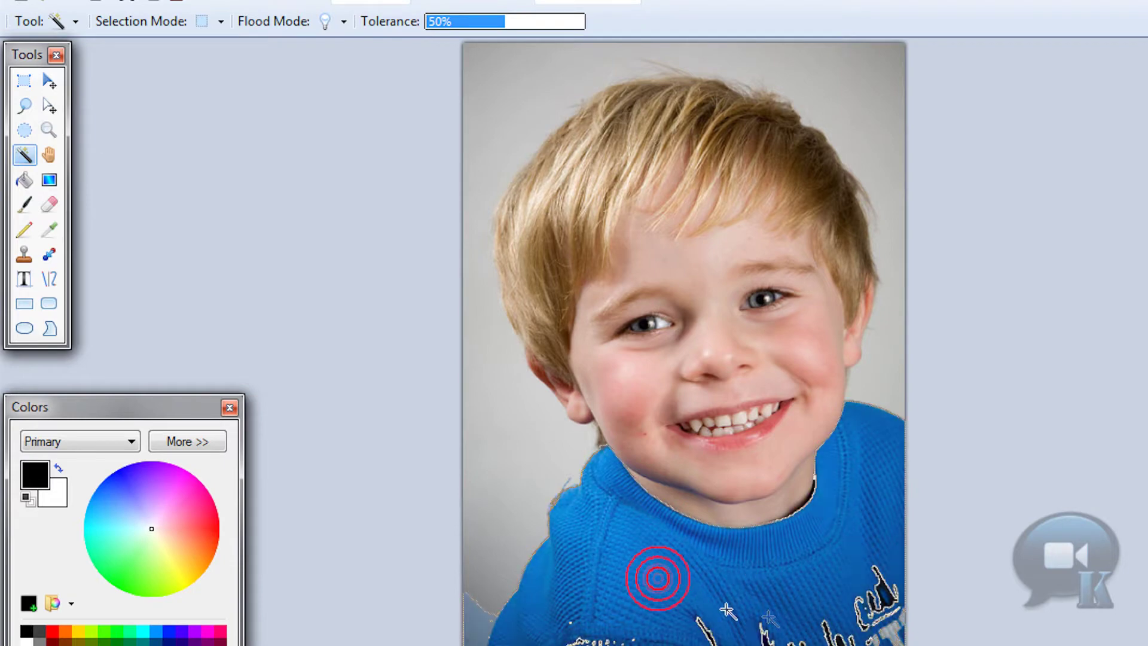
{"action": "key", "text": "ctrl+d"}
{"action": "left_click", "coordinate": [224, 23]}
{"action": "left_click", "coordinate": [263, 70]}
{"action": "left_click_drag", "start_coordinate": [492, 23], "coordinate": [486, 19]}
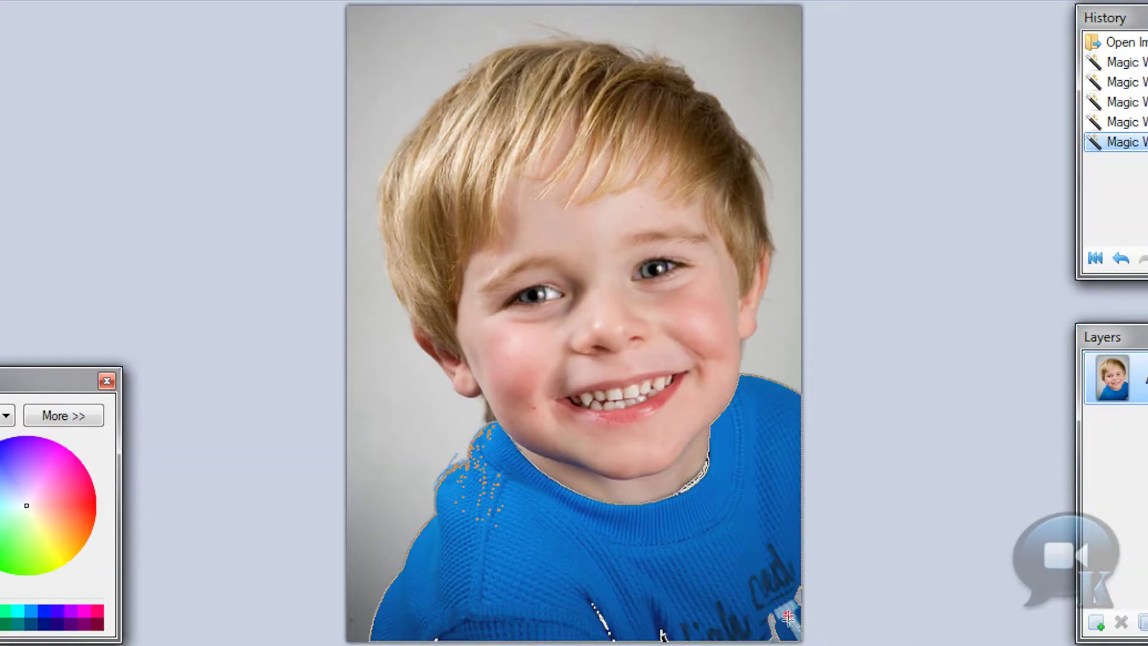
{"action": "left_click", "coordinate": [712, 483]}
{"action": "left_click", "coordinate": [712, 483]}
{"action": "left_click", "coordinate": [709, 487]}
{"action": "left_click", "coordinate": [706, 491]}
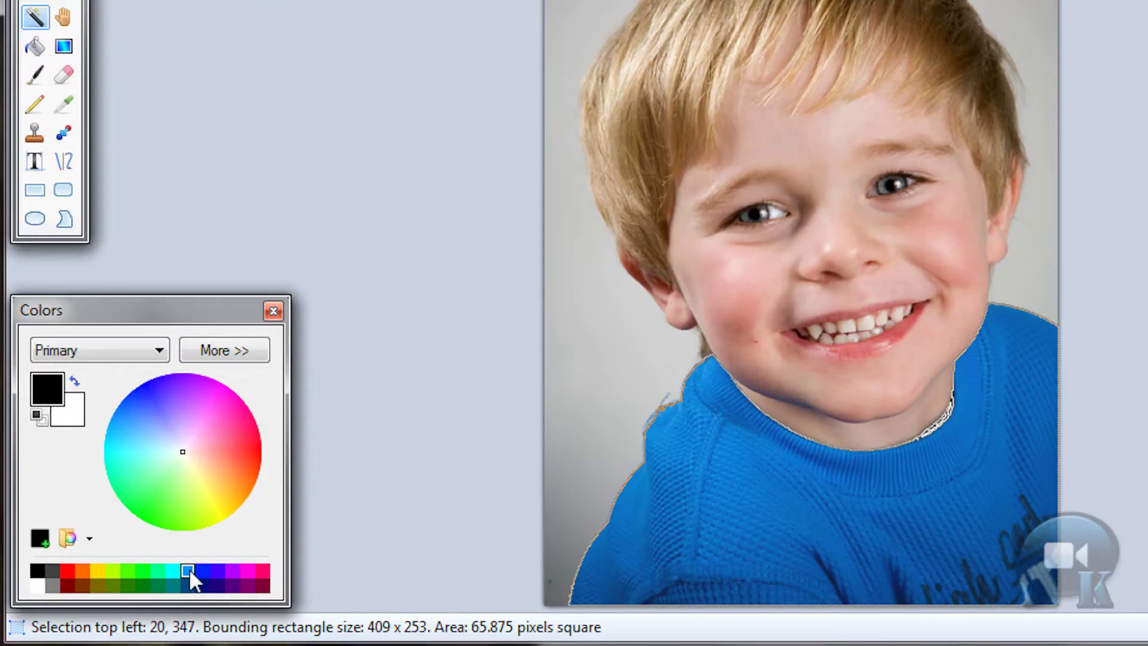
Fill the selected sweater with solid blue and clear the selection
{"action": "left_click", "coordinate": [189, 569]}
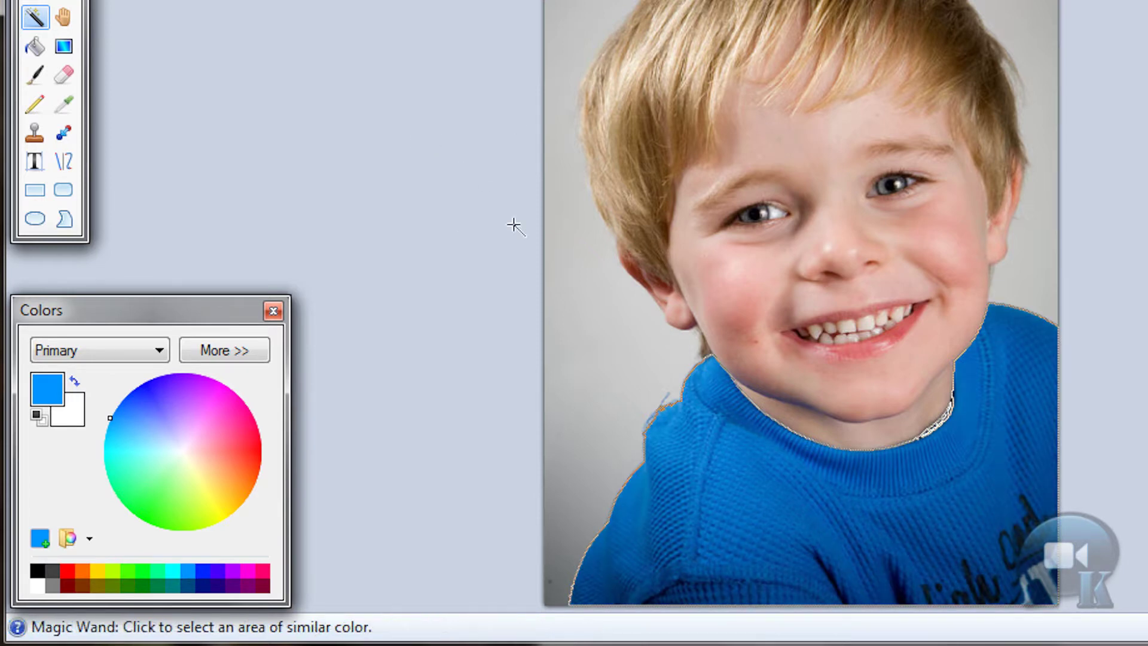
{"action": "key", "text": "BackSpace"}
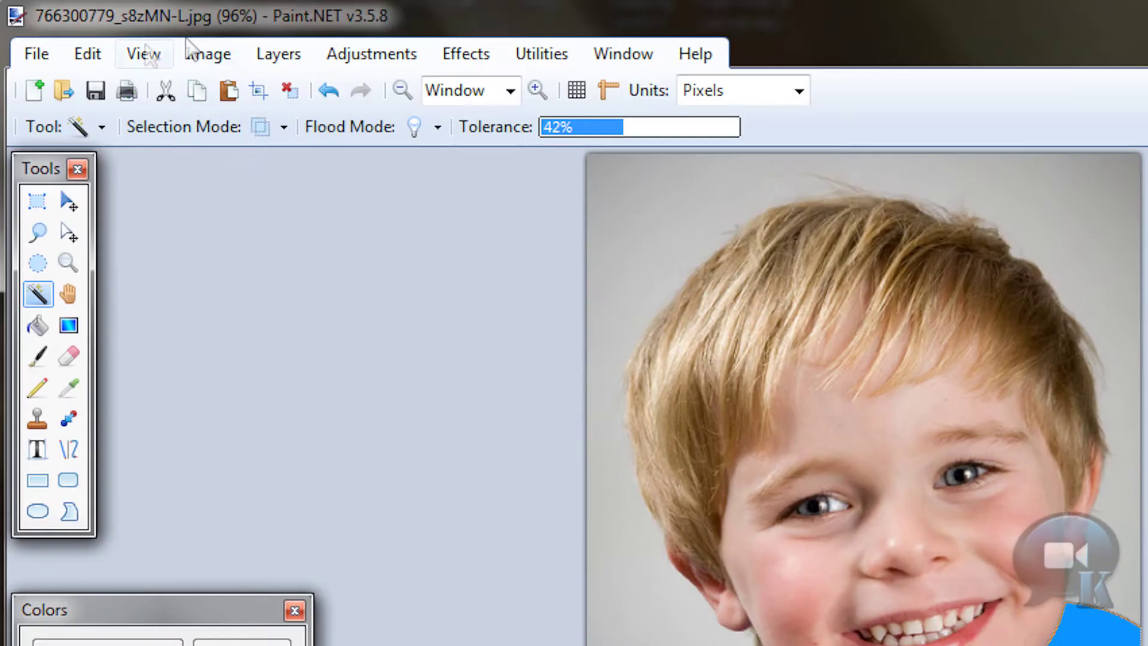
{"action": "left_click", "coordinate": [87, 53]}
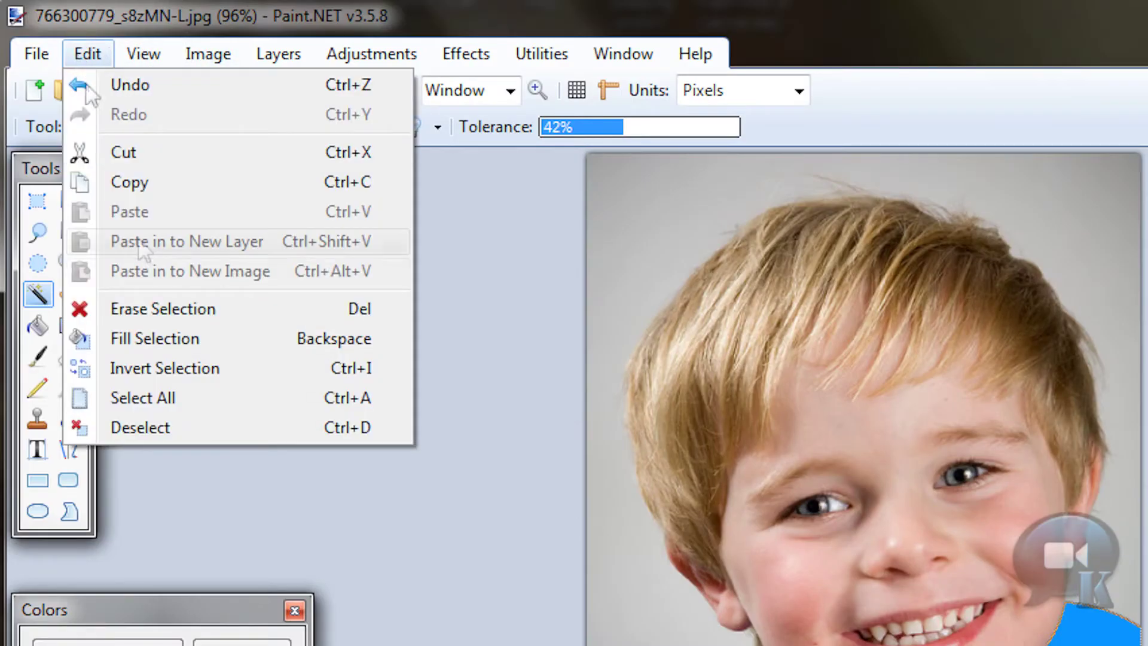
{"action": "key", "text": "Escape"}
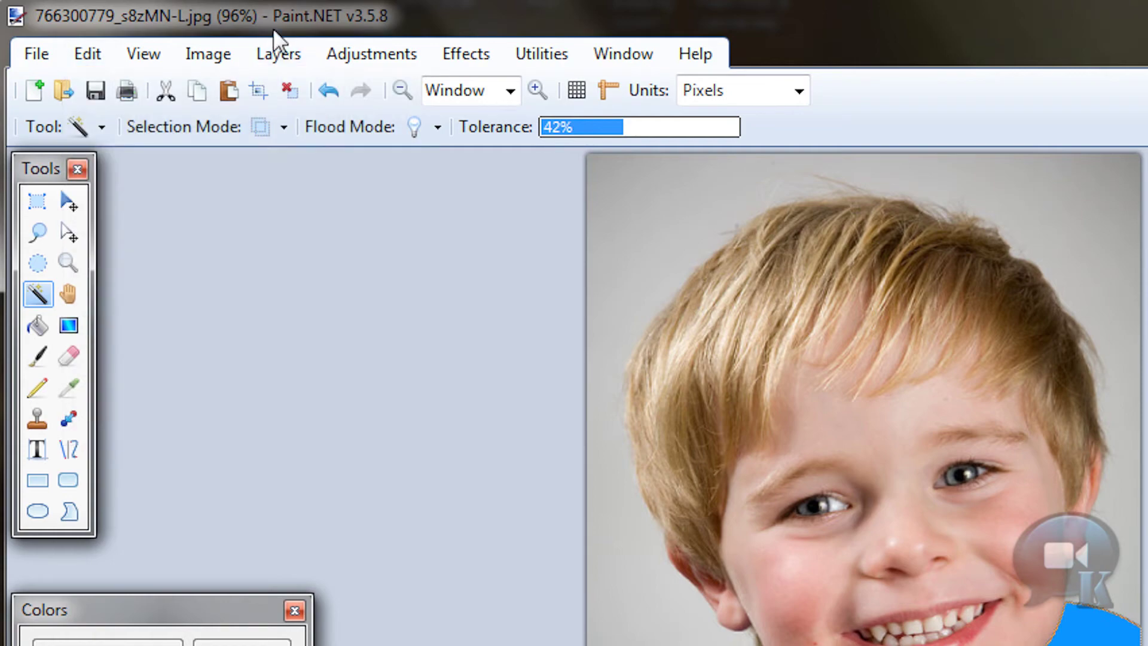
{"action": "left_click", "coordinate": [294, 88]}
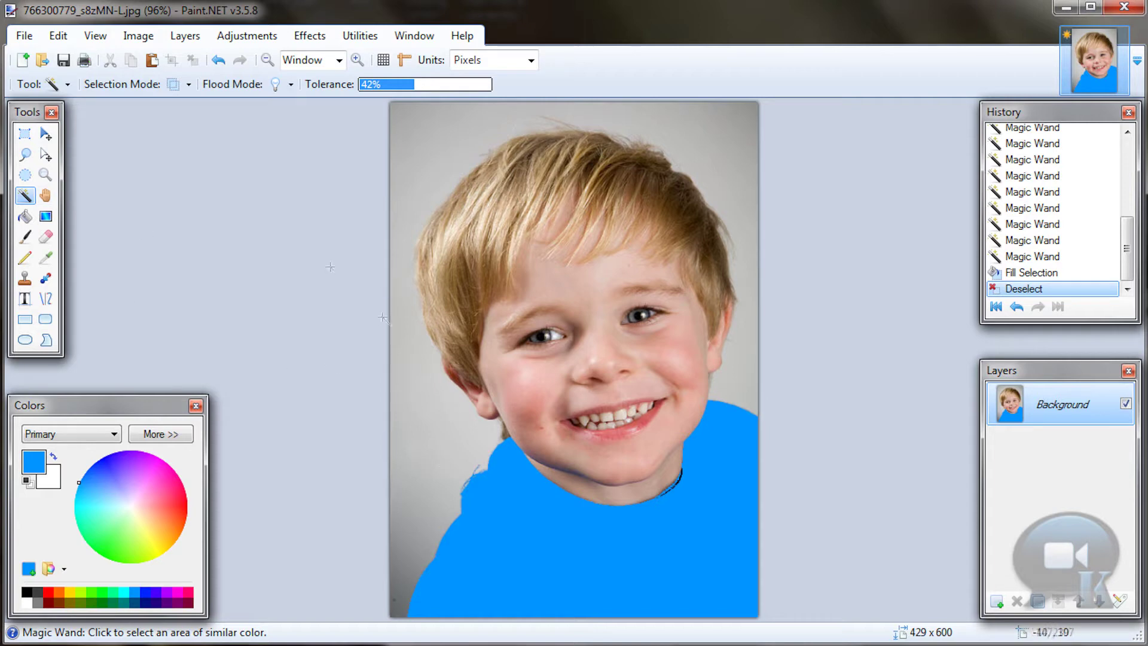
Select the grey background around the boy with the Magic Wand at 24% tolerance
{"action": "left_click", "coordinate": [745, 131]}
{"action": "left_click", "coordinate": [743, 128]}
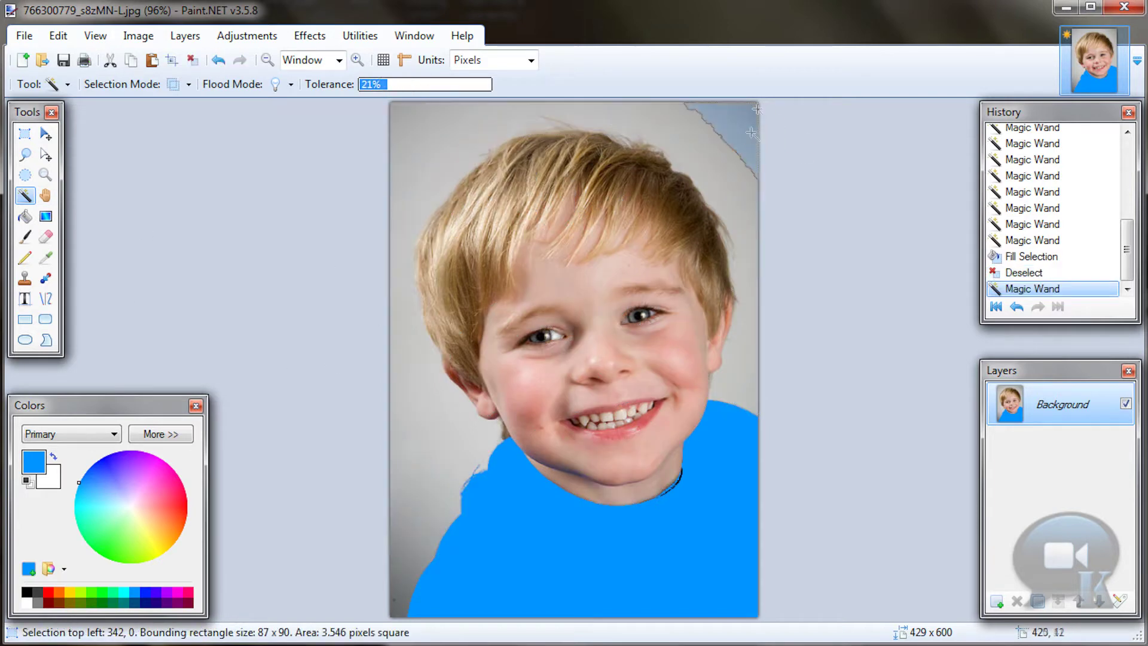
{"action": "left_click", "coordinate": [714, 185], "text": "ctrl"}
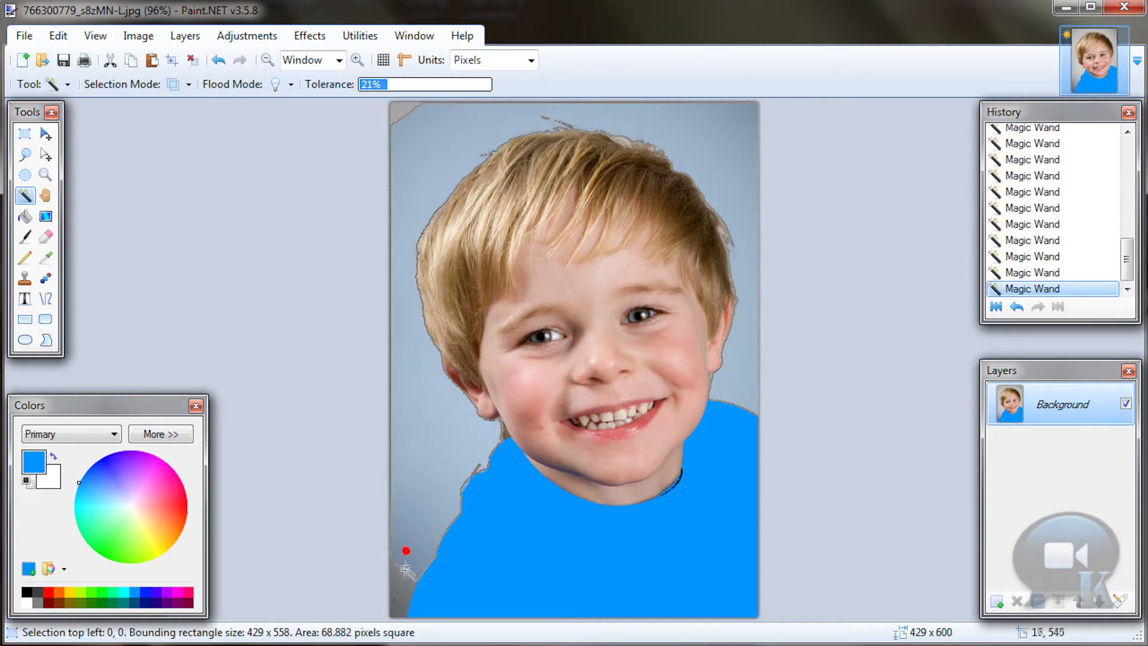
{"action": "left_click", "coordinate": [401, 601], "text": "ctrl"}
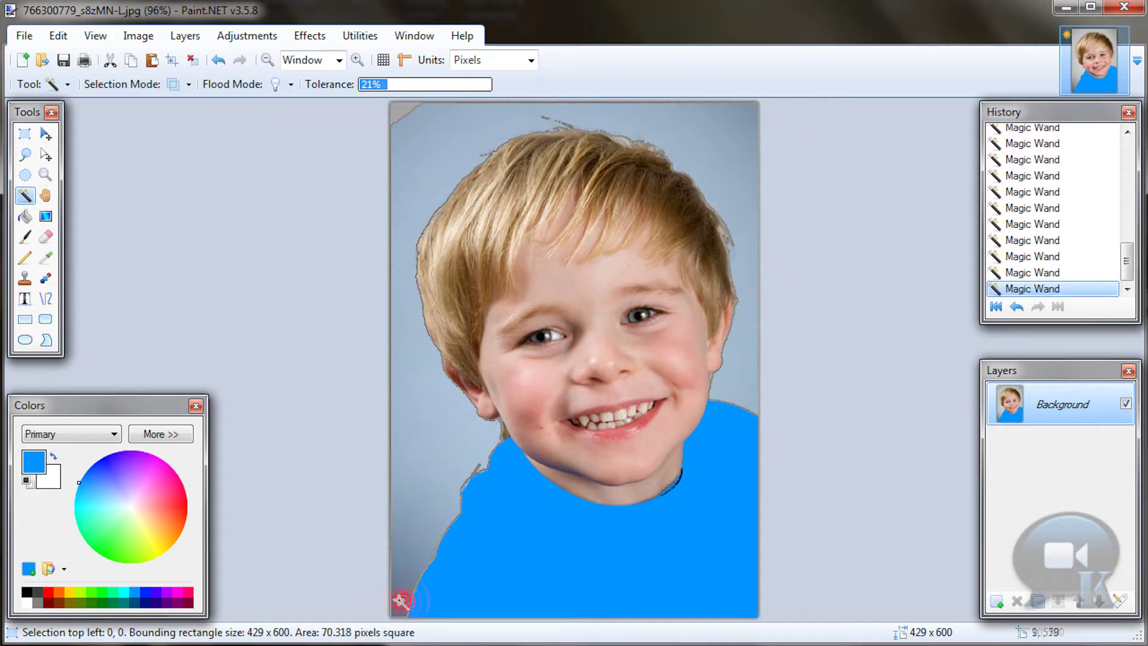
{"action": "left_click", "coordinate": [391, 84]}
{"action": "left_click", "coordinate": [461, 136], "text": "ctrl"}
{"action": "left_click", "coordinate": [632, 130], "text": "ctrl"}
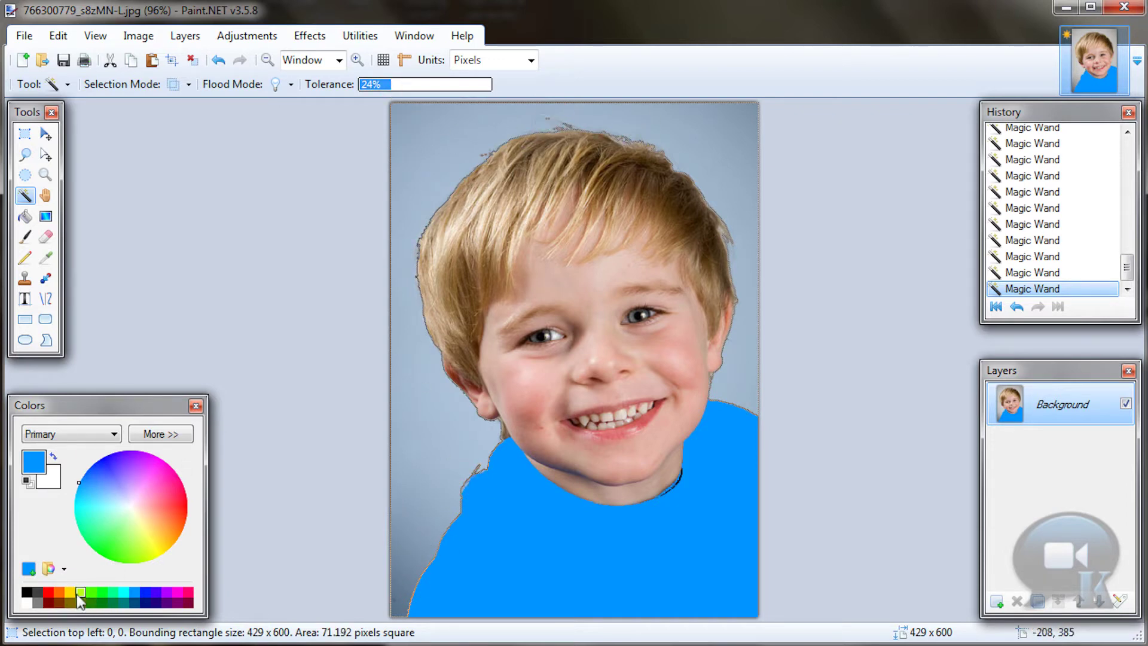
Fill the background selection with yellow and deselect
{"action": "left_click", "coordinate": [89, 602]}
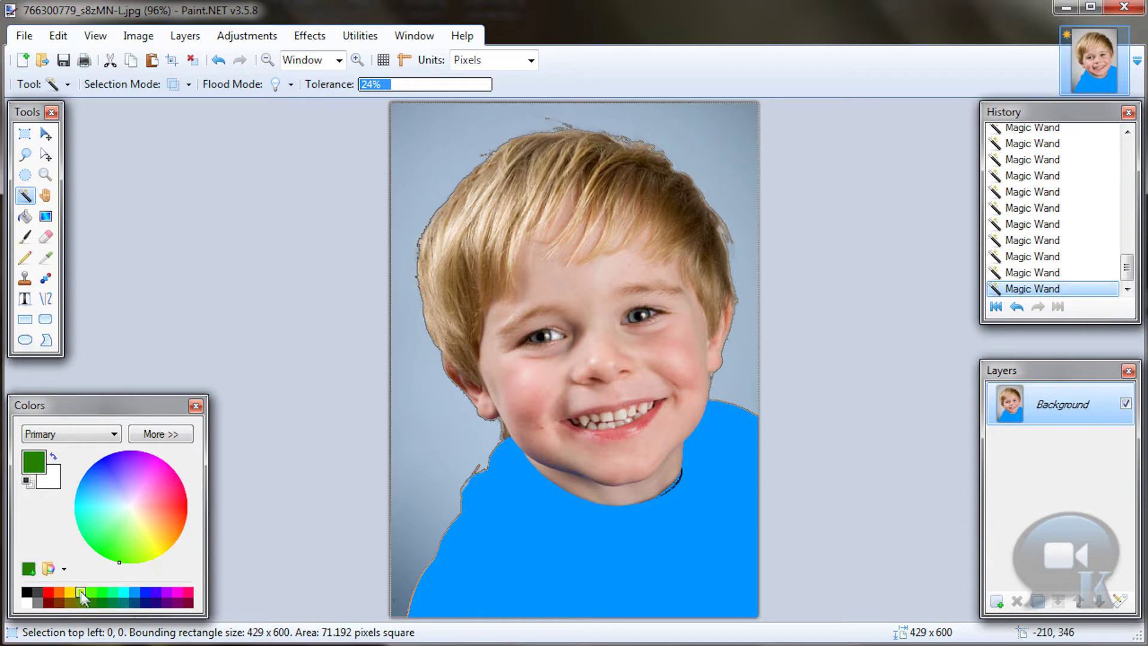
{"action": "left_click", "coordinate": [72, 591]}
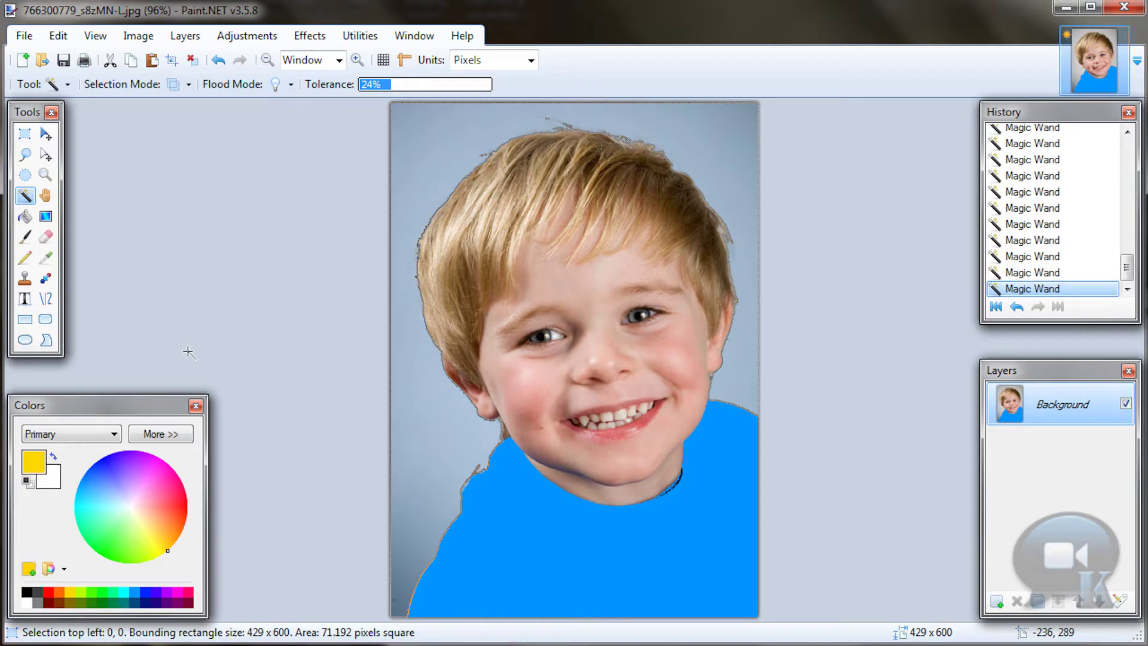
{"action": "key", "text": "BackSpace"}
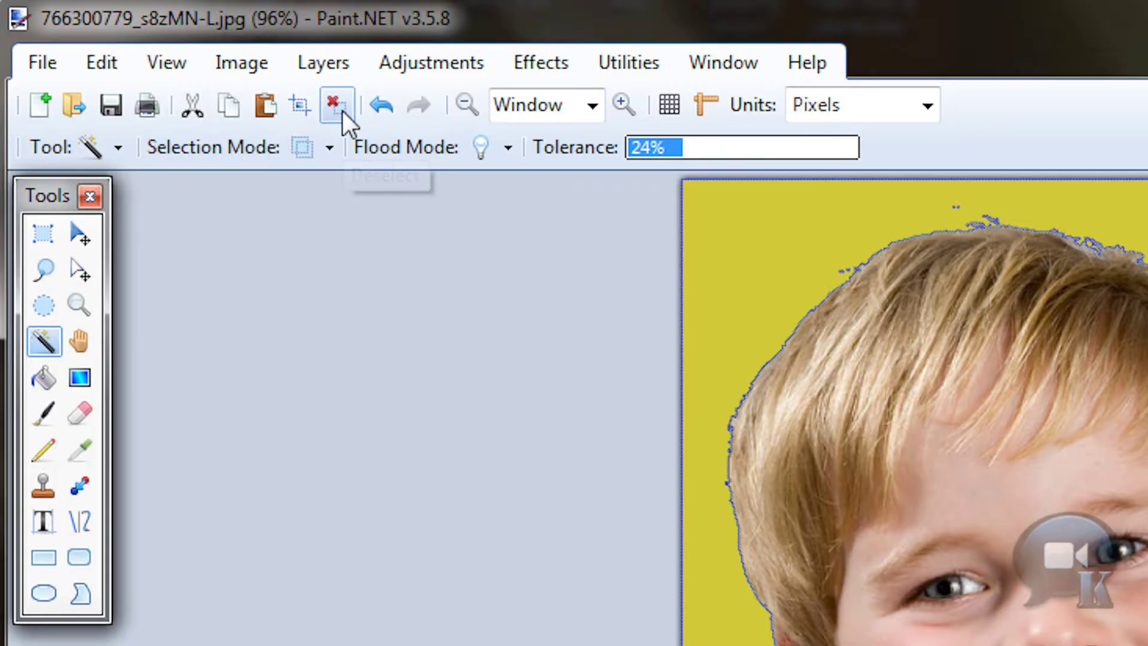
{"action": "left_click", "coordinate": [344, 114]}
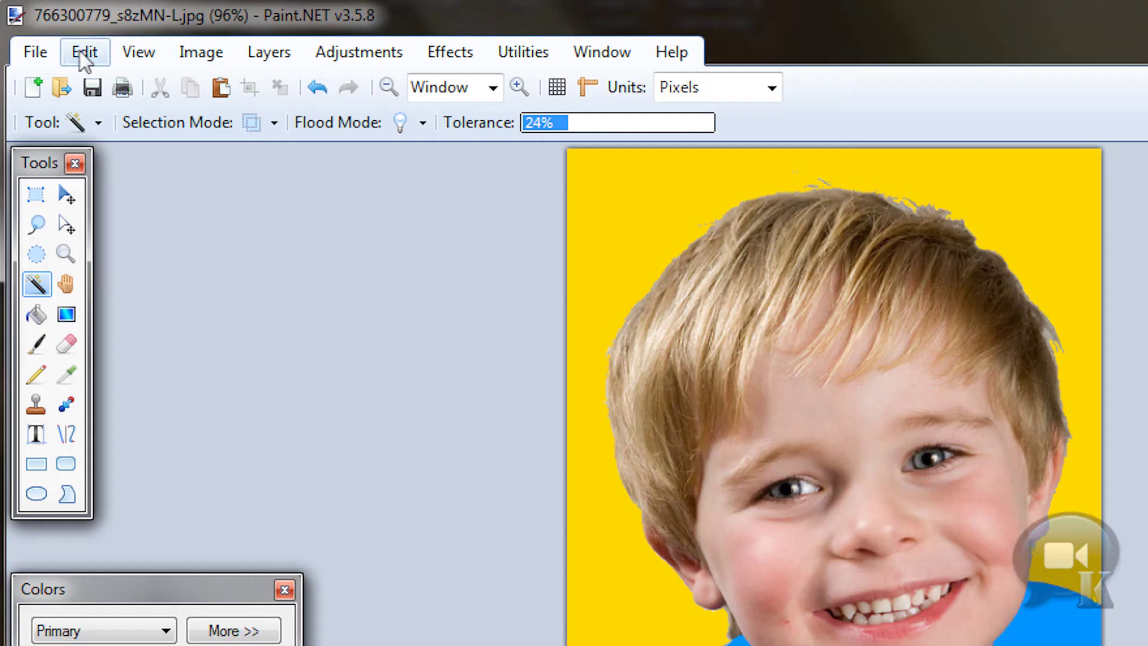
Select the whole image, copy it, then deselect
{"action": "left_click", "coordinate": [58, 36]}
{"action": "left_click", "coordinate": [141, 385]}
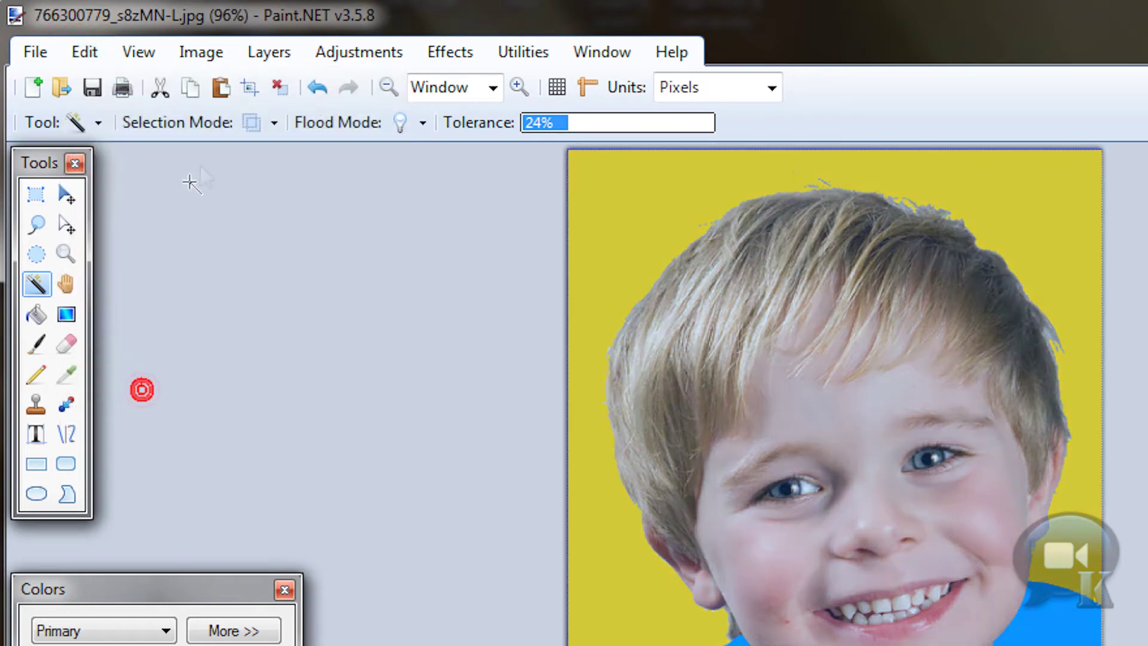
{"action": "left_click", "coordinate": [191, 88]}
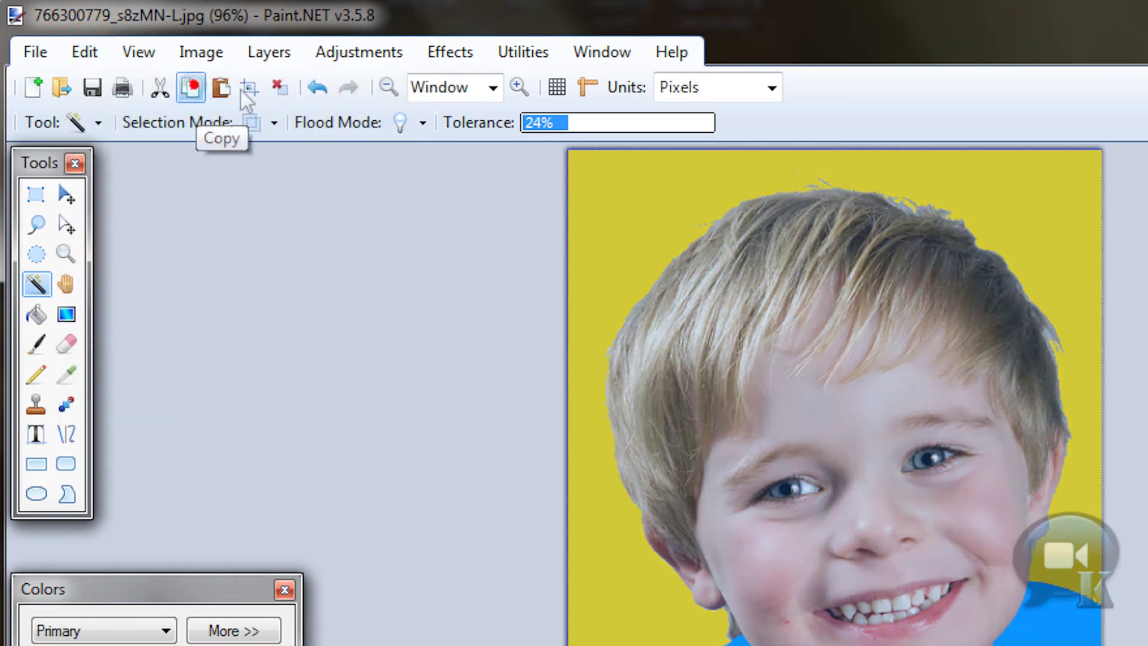
{"action": "left_click", "coordinate": [279, 87]}
Resize the canvas to 200 percent with a top-left anchor, giving 858 × 1200
{"action": "left_click", "coordinate": [192, 58]}
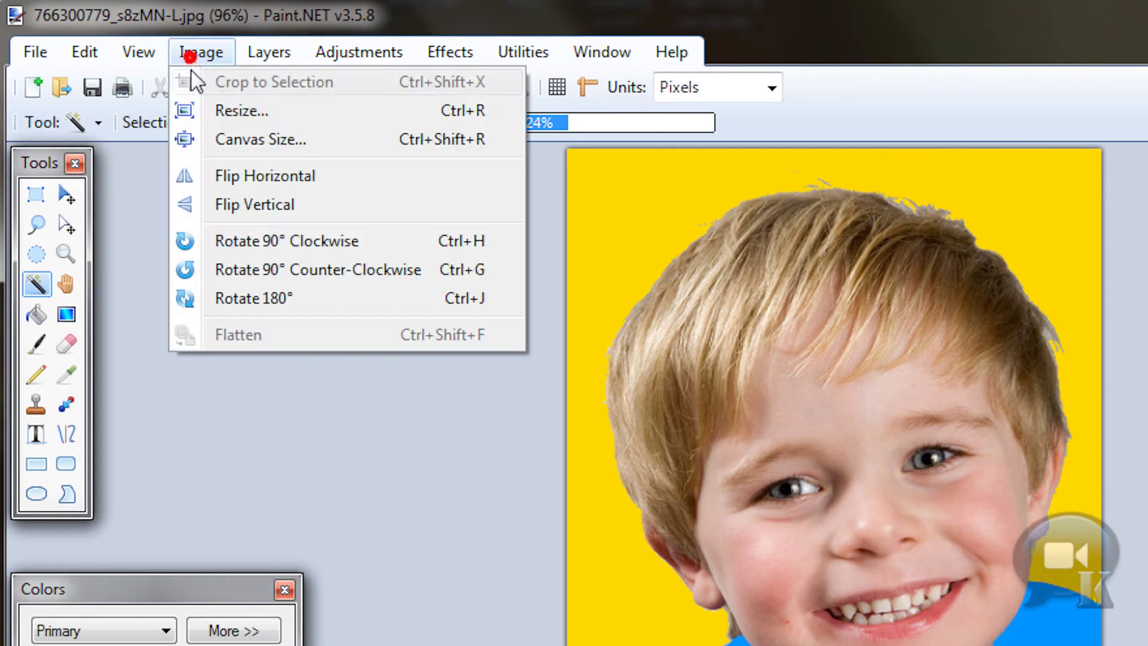
{"action": "left_click", "coordinate": [222, 136]}
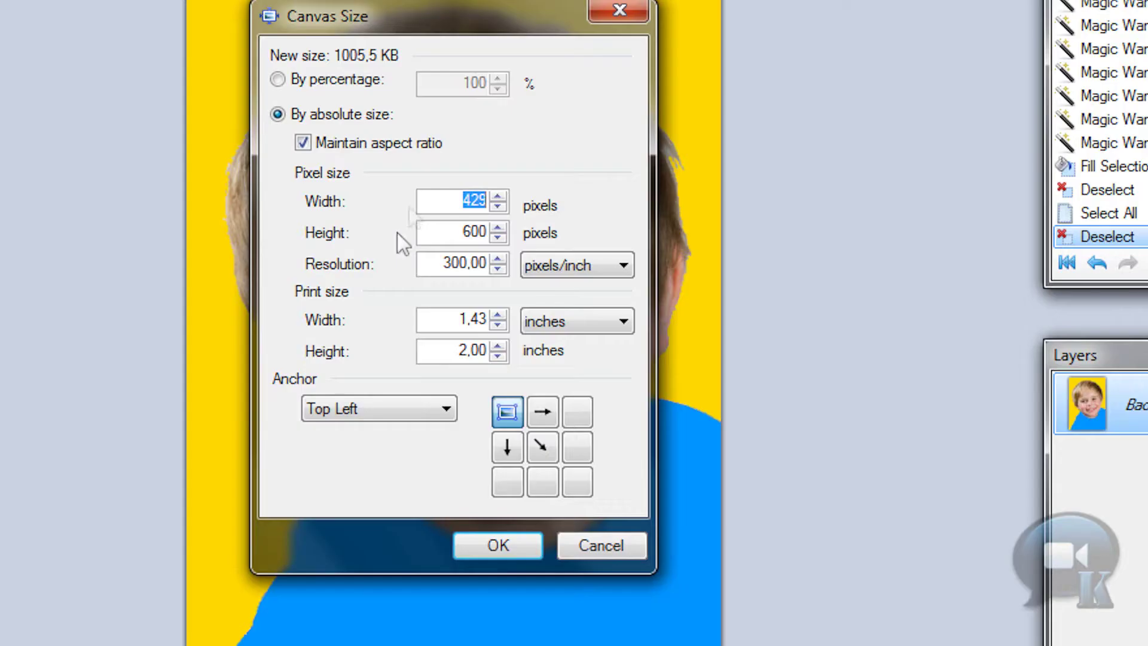
{"action": "left_click_drag", "start_coordinate": [453, 34], "coordinate": [936, 95]}
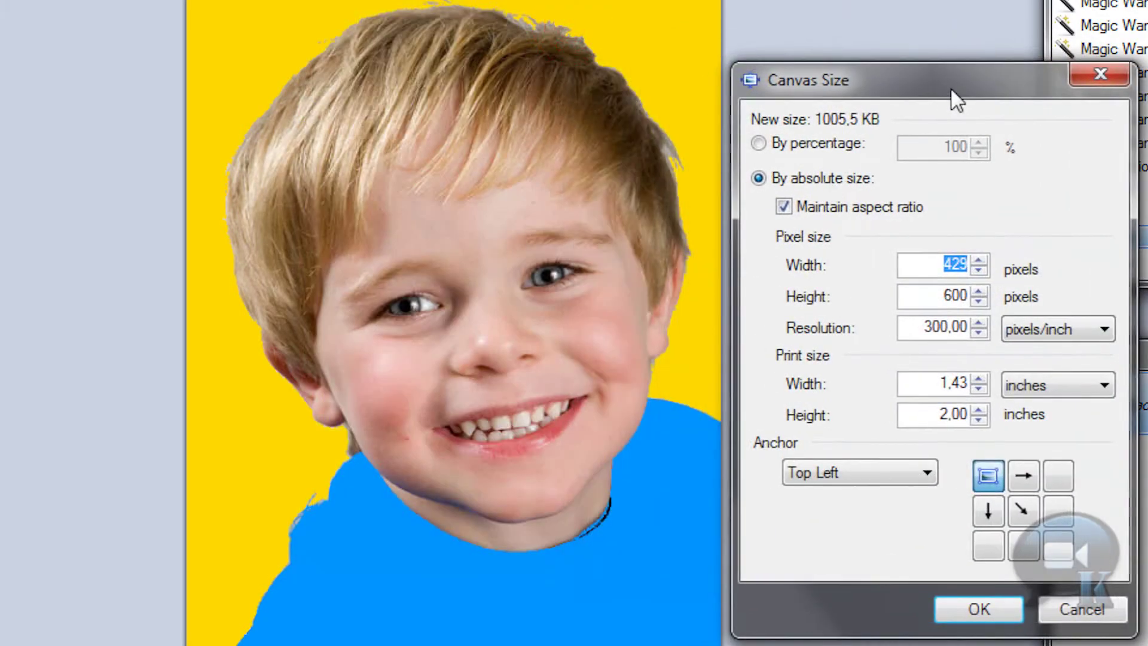
{"action": "left_click", "coordinate": [787, 145]}
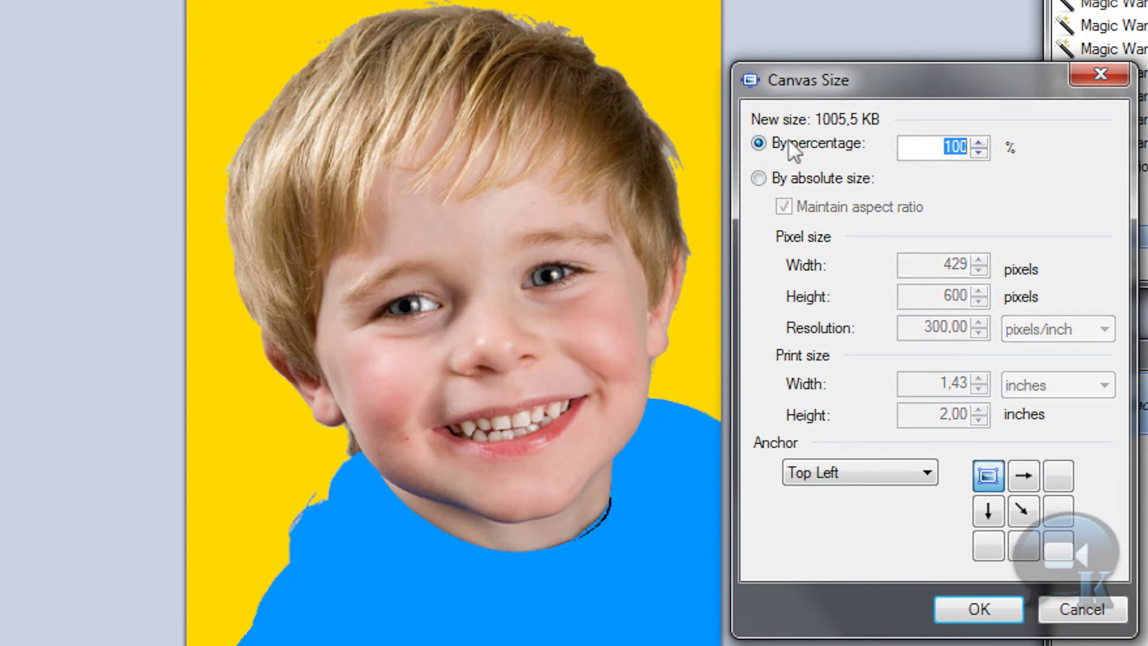
{"action": "type", "text": "200"}
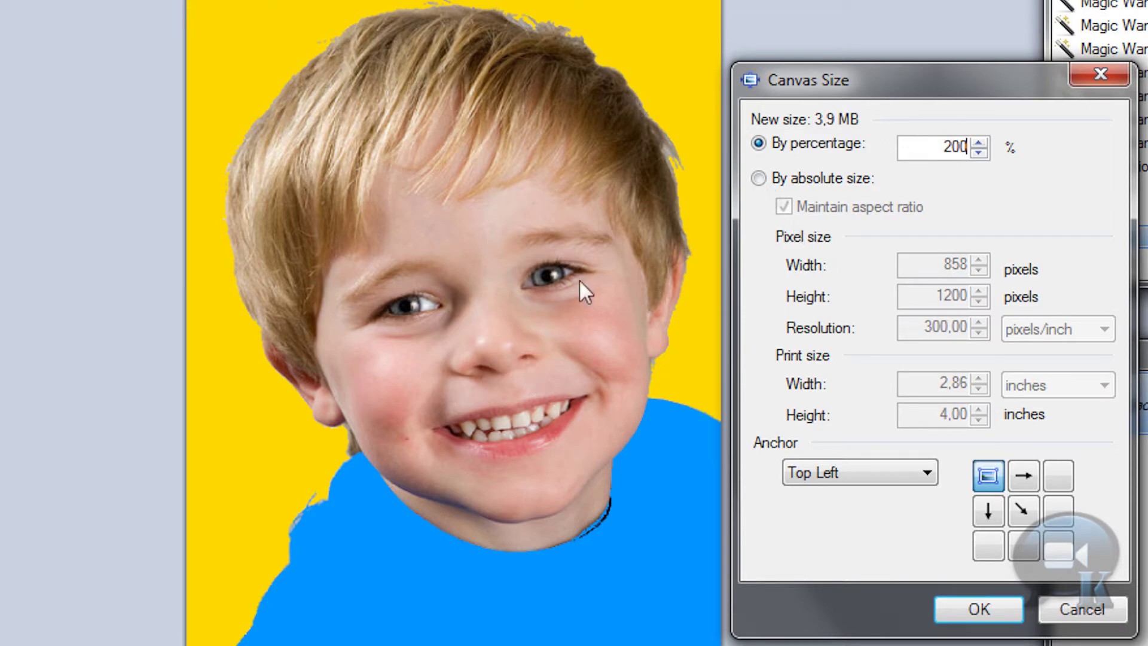
{"action": "left_click", "coordinate": [980, 605]}
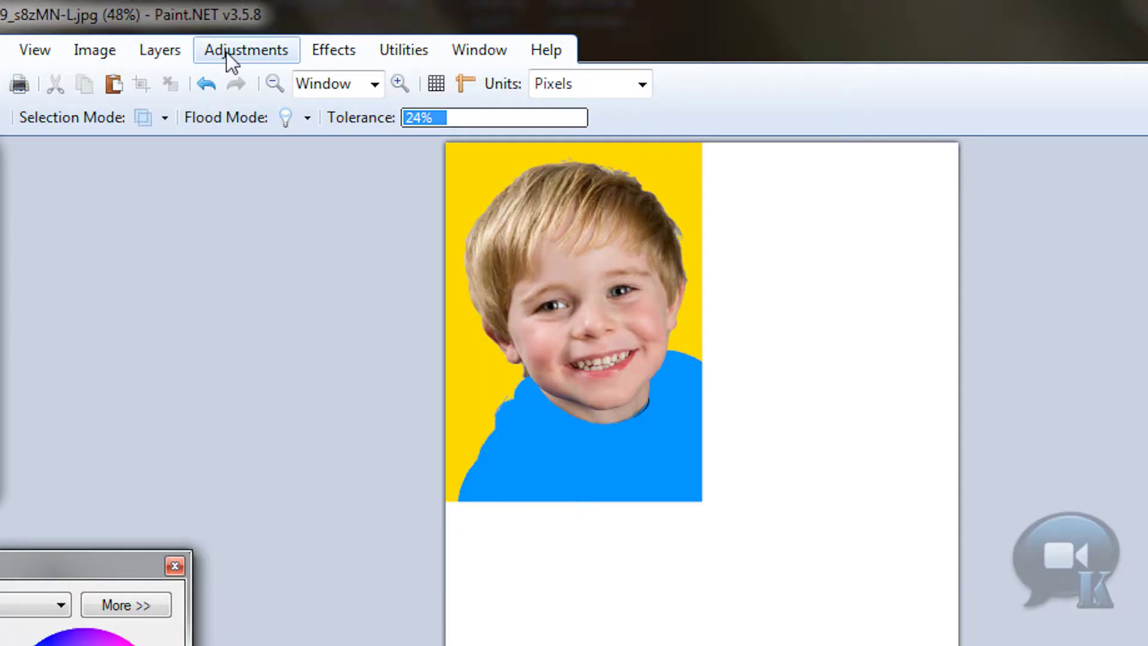
Apply a Hue/Saturation hue shift of -166 to the first photo
{"action": "left_click", "coordinate": [226, 52]}
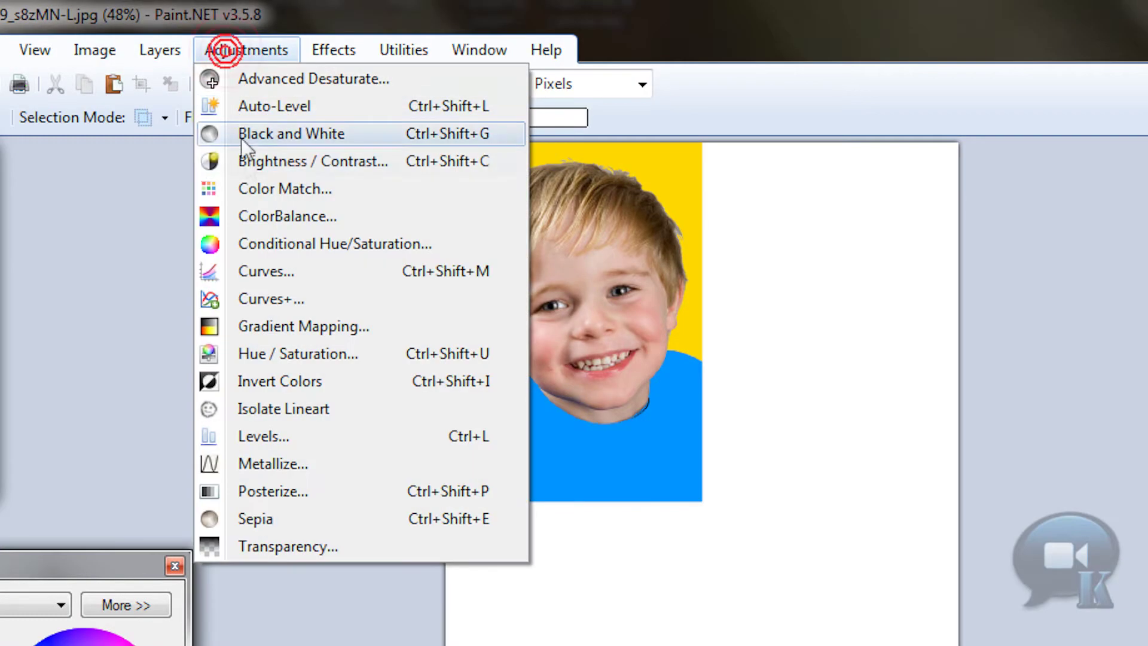
{"action": "left_click", "coordinate": [267, 354]}
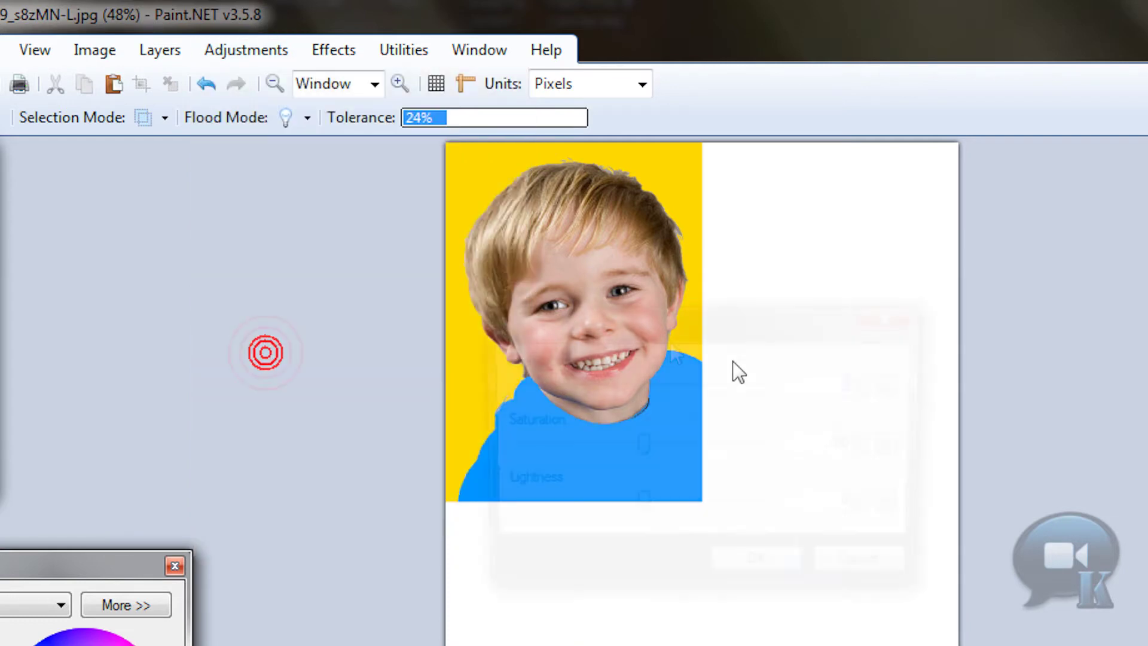
{"action": "left_click_drag", "start_coordinate": [665, 336], "coordinate": [981, 421]}
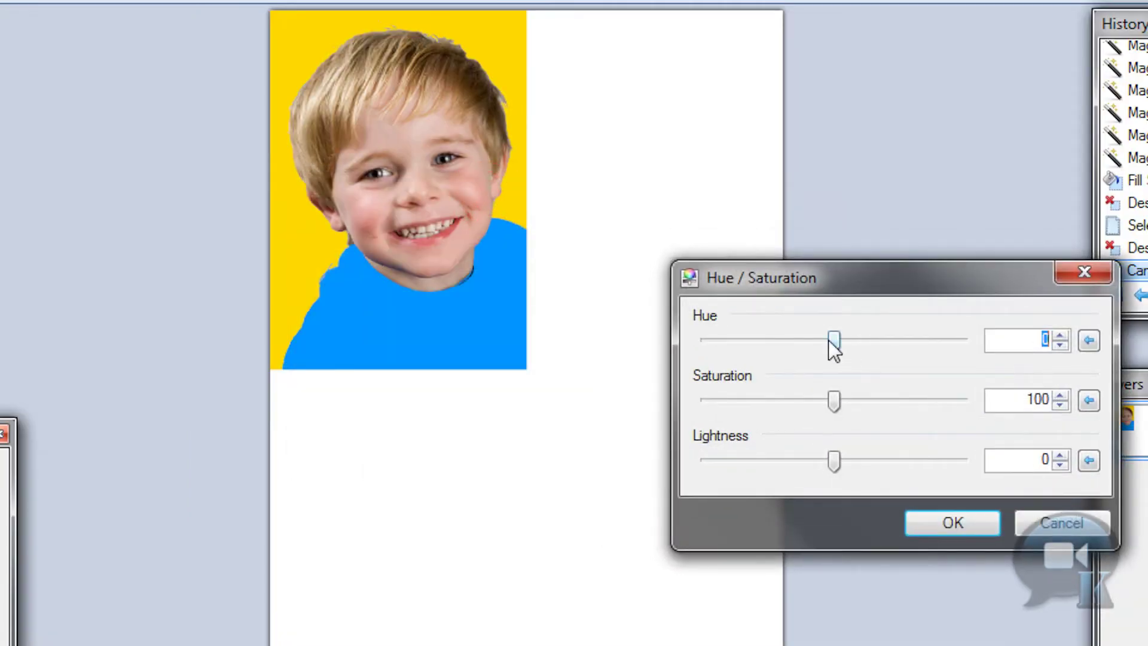
{"action": "left_click_drag", "start_coordinate": [833, 340], "coordinate": [716, 346]}
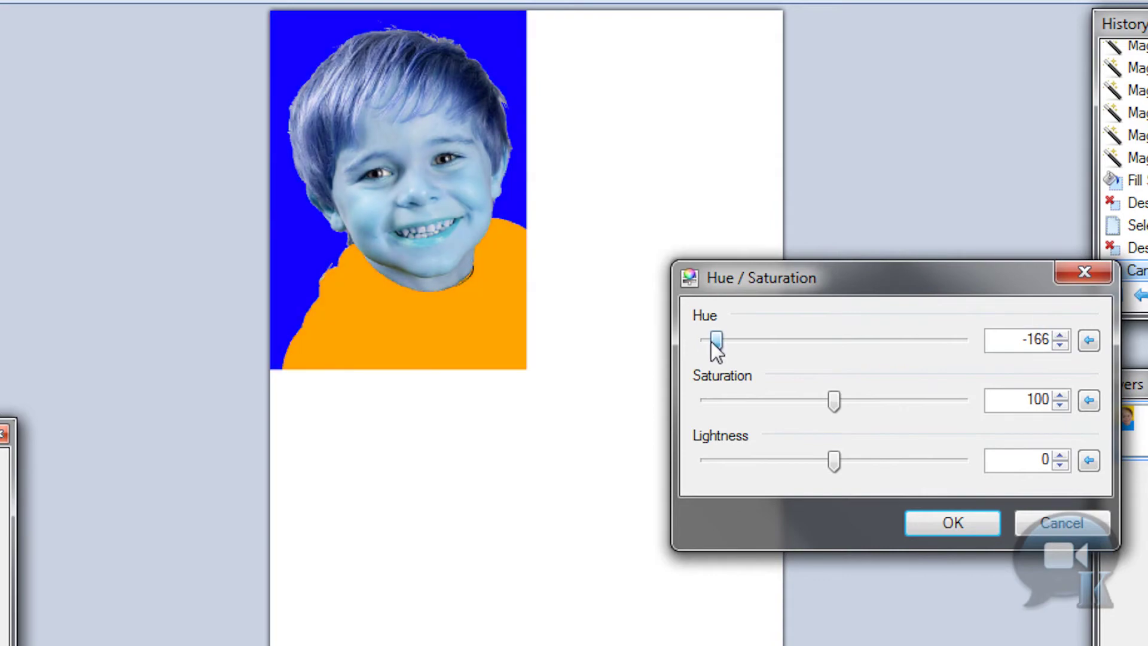
{"action": "left_click", "coordinate": [951, 523]}
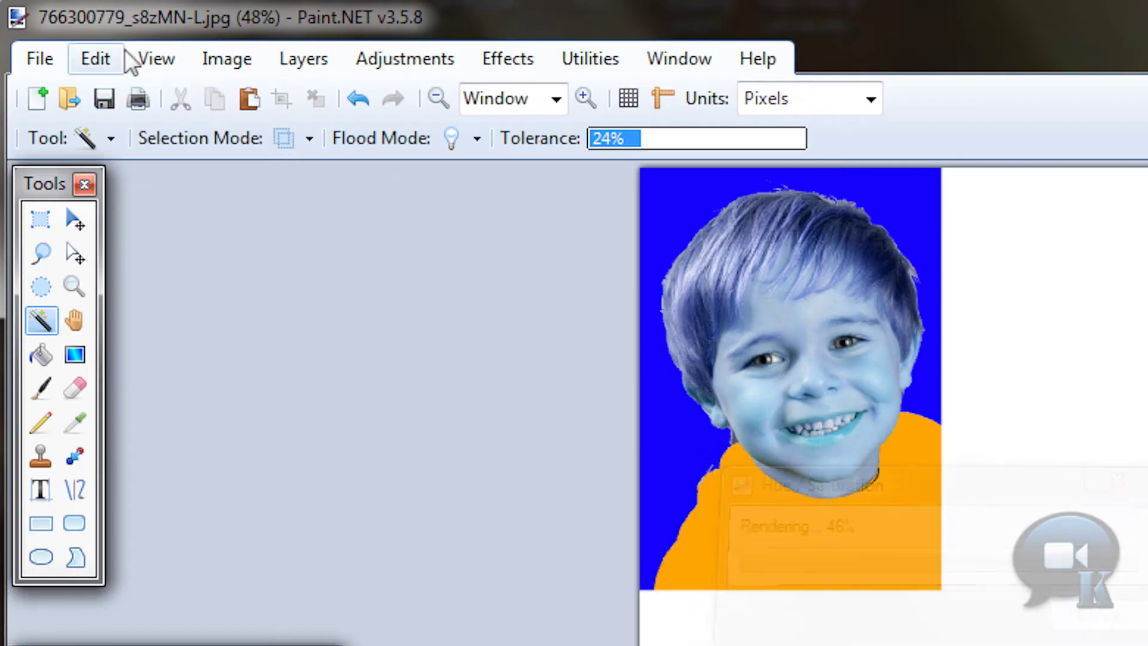
{"action": "left_click", "coordinate": [96, 60]}
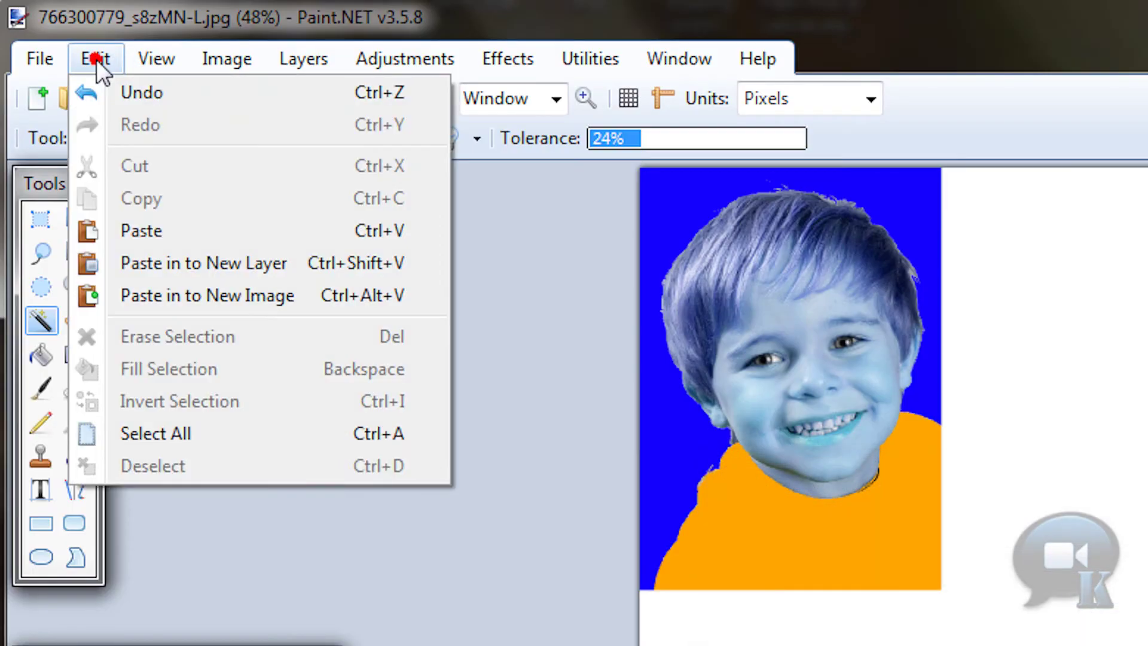
Paste the photo onto a new layer and align it in the top-right half
{"action": "left_click", "coordinate": [197, 262]}
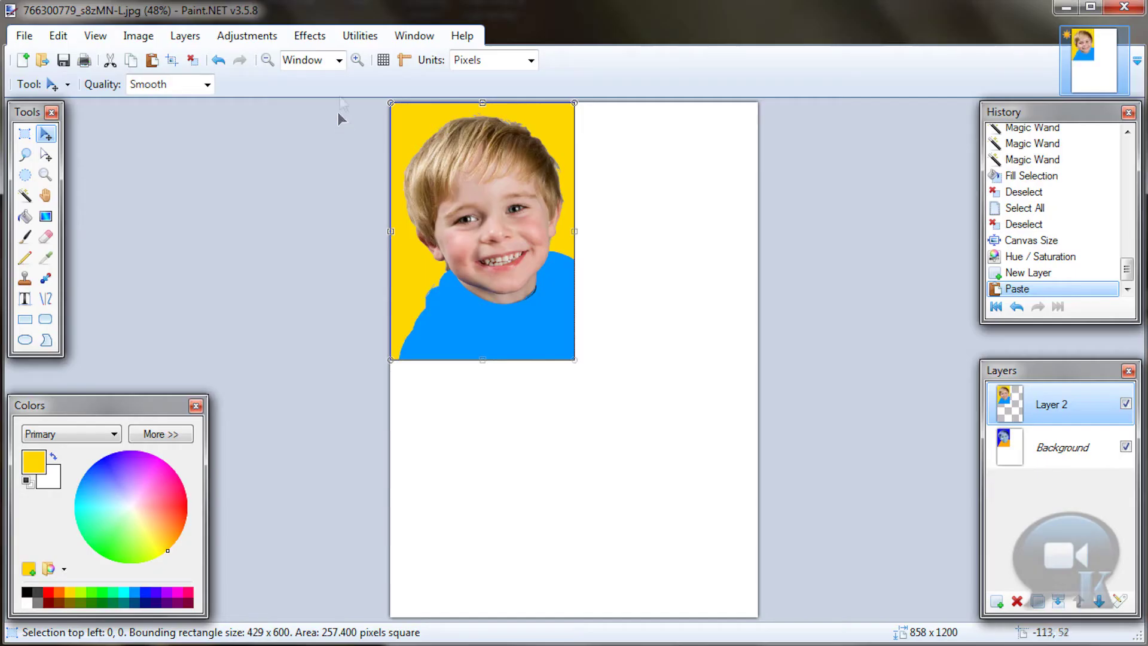
{"action": "left_click", "coordinate": [357, 60]}
{"action": "left_click", "coordinate": [358, 60]}
{"action": "left_click", "coordinate": [357, 60]}
{"action": "left_click_drag", "start_coordinate": [191, 354], "coordinate": [576, 354]}
{"action": "key", "text": "Up"}
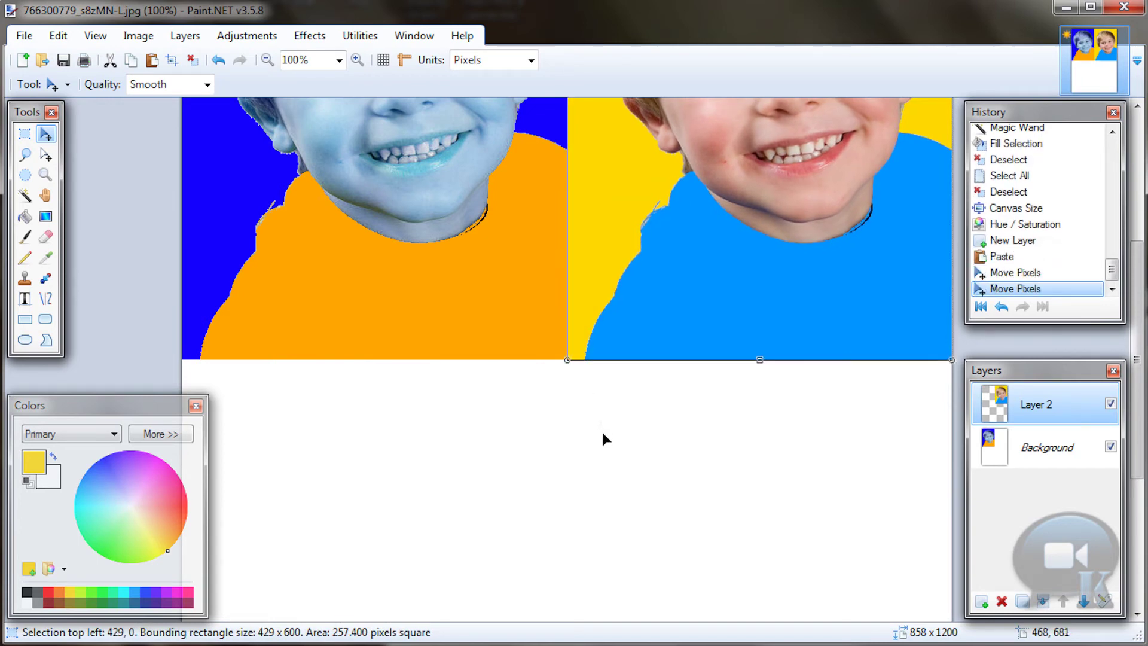
{"action": "scroll", "coordinate": [589, 402], "scroll_direction": "up", "scroll_amount": 3}
{"action": "key", "text": "Left"}
{"action": "key", "text": "Right"}
{"action": "key", "text": "Left"}
{"action": "scroll", "coordinate": [763, 292], "scroll_direction": "up", "scroll_amount": 3}
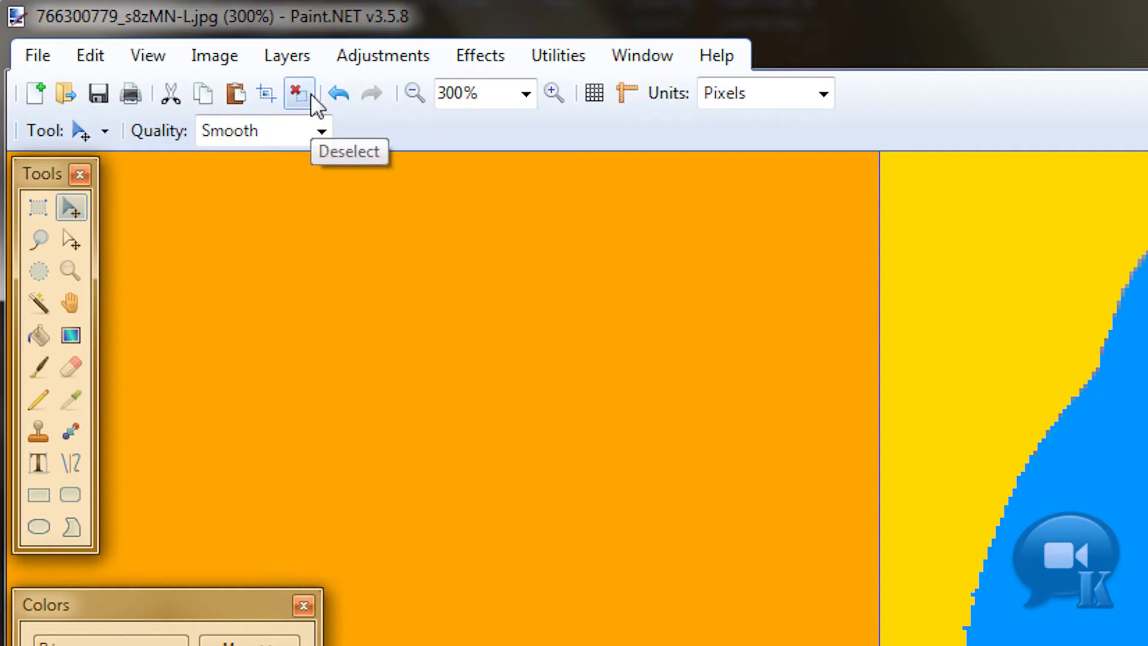
{"action": "left_click", "coordinate": [309, 93]}
Hue-shift the right copy to a magenta background and green sweater
{"action": "left_click", "coordinate": [417, 89]}
{"action": "left_click", "coordinate": [417, 90]}
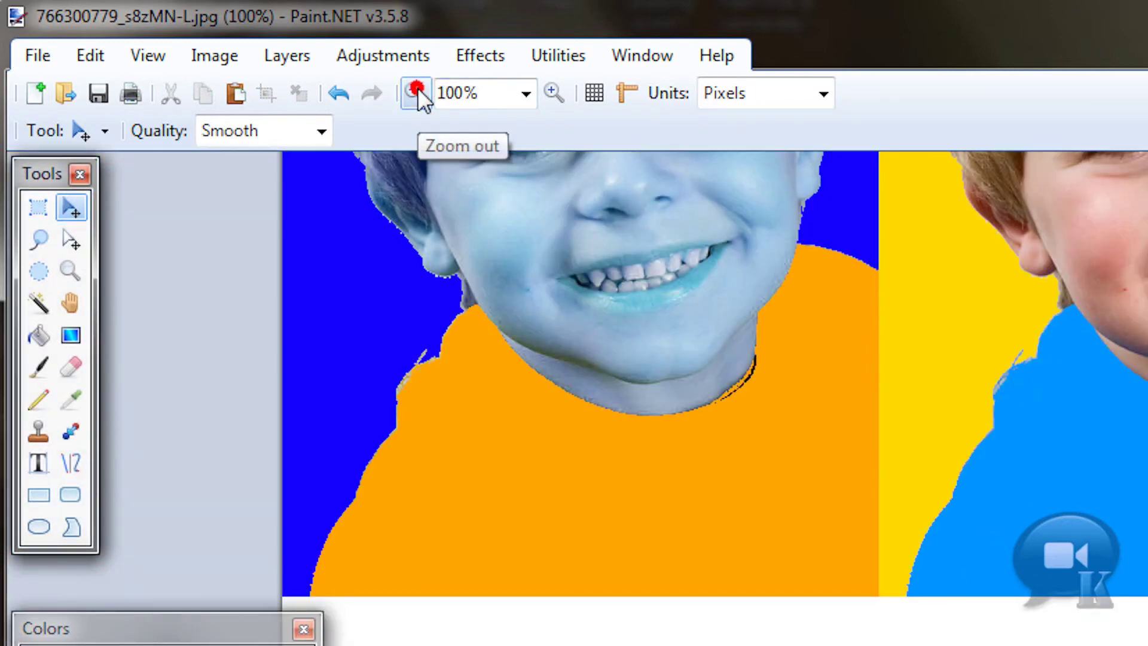
{"action": "left_click", "coordinate": [382, 57]}
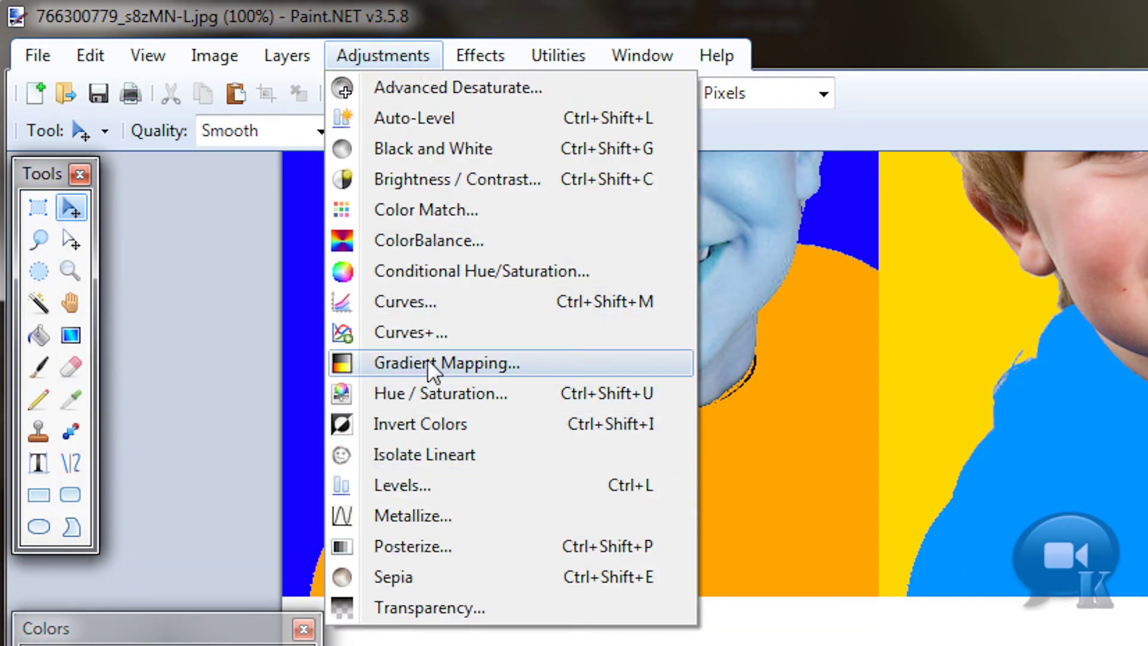
{"action": "left_click", "coordinate": [435, 394]}
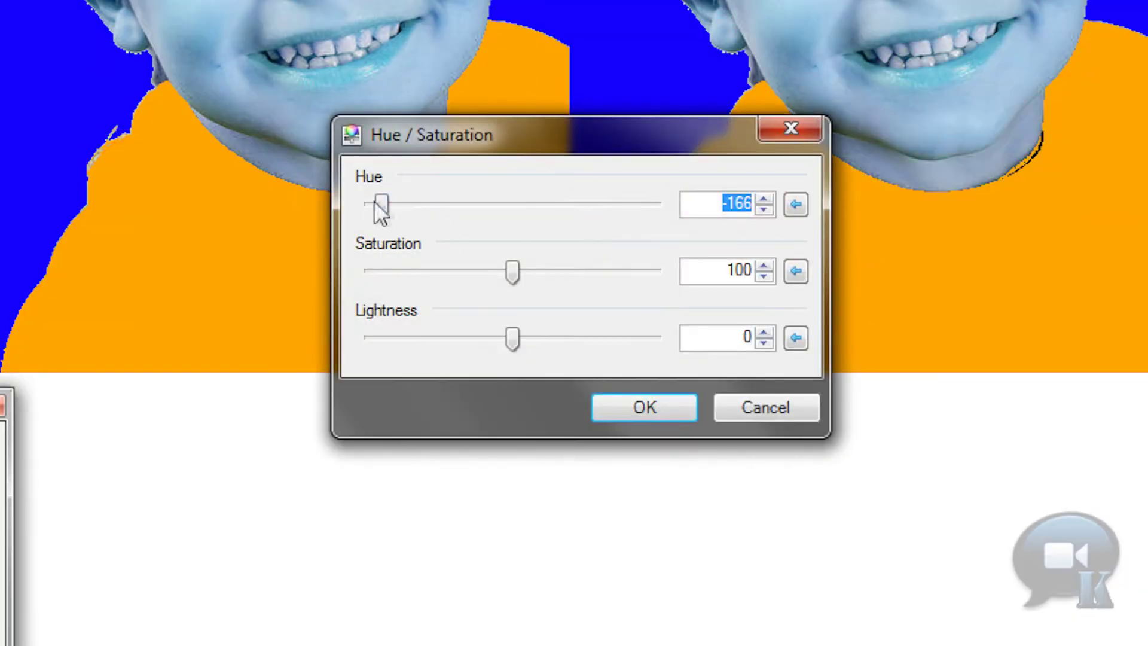
{"action": "left_click_drag", "start_coordinate": [379, 205], "coordinate": [421, 227]}
{"action": "left_click", "coordinate": [609, 406]}
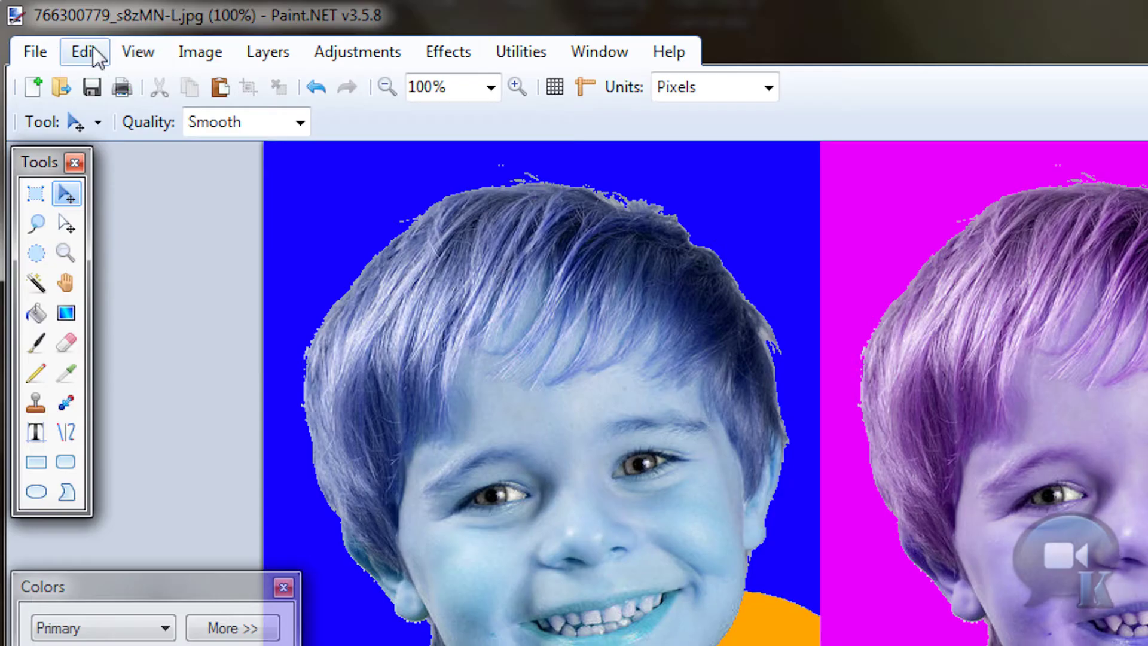
{"action": "left_click", "coordinate": [58, 35]}
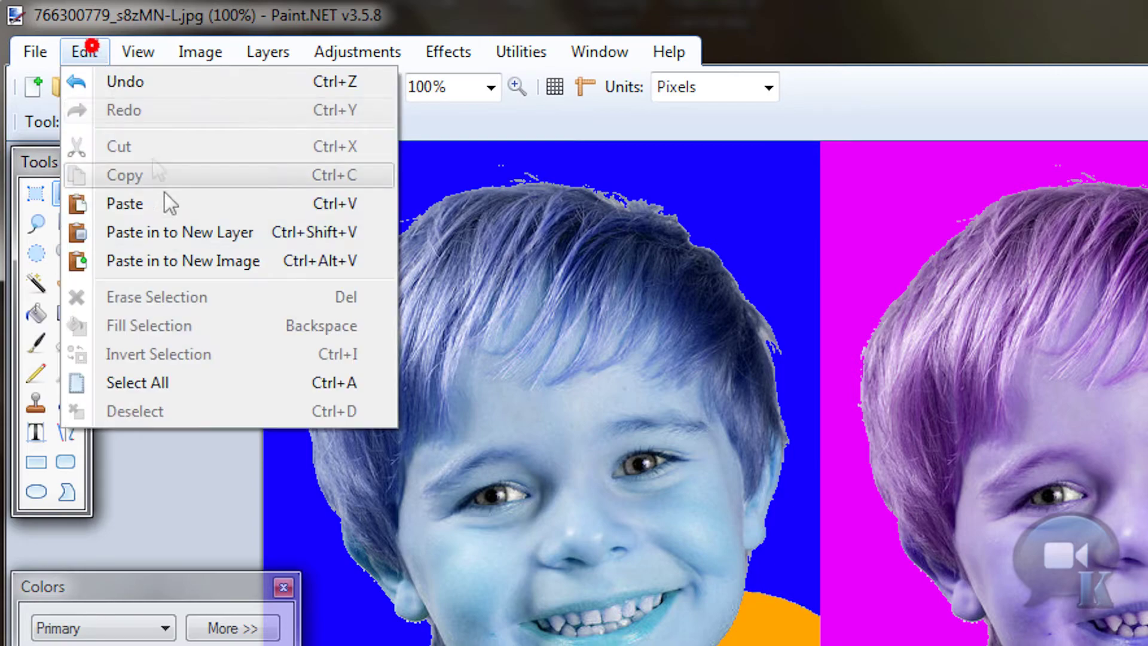
Paste a third copy onto a new layer and align it in the bottom-left quarter
{"action": "left_click", "coordinate": [113, 159]}
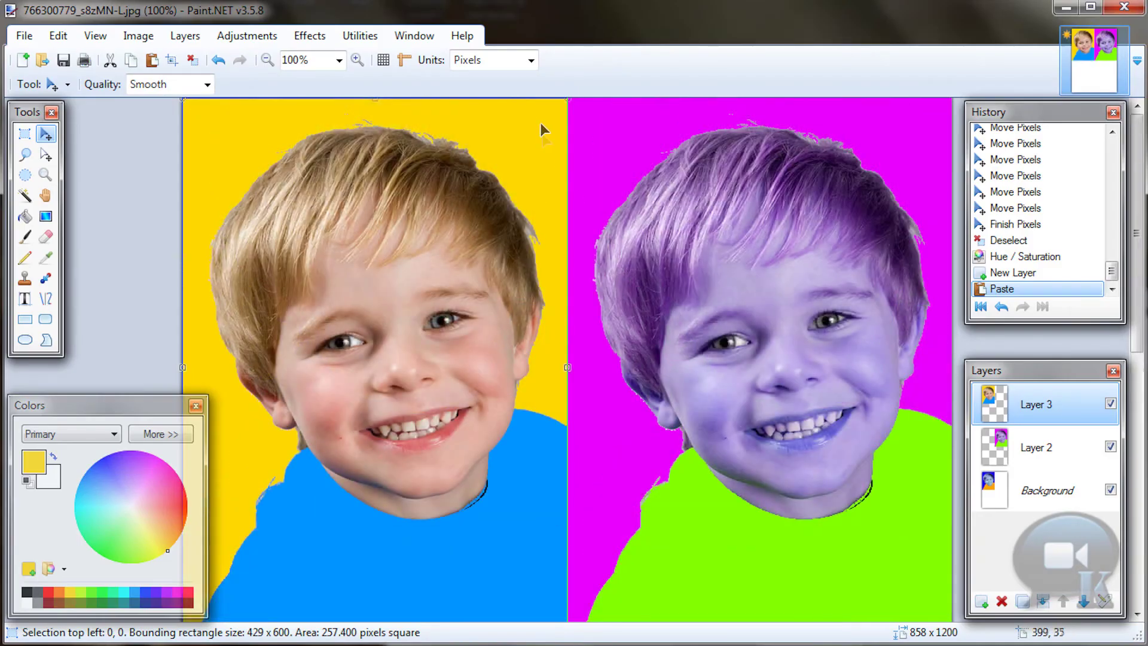
{"action": "left_click_drag", "start_coordinate": [796, 197], "coordinate": [799, 356]}
{"action": "left_click_drag", "start_coordinate": [552, 247], "coordinate": [559, 328]}
{"action": "key", "text": "Up"}
{"action": "left_click", "coordinate": [357, 59]}
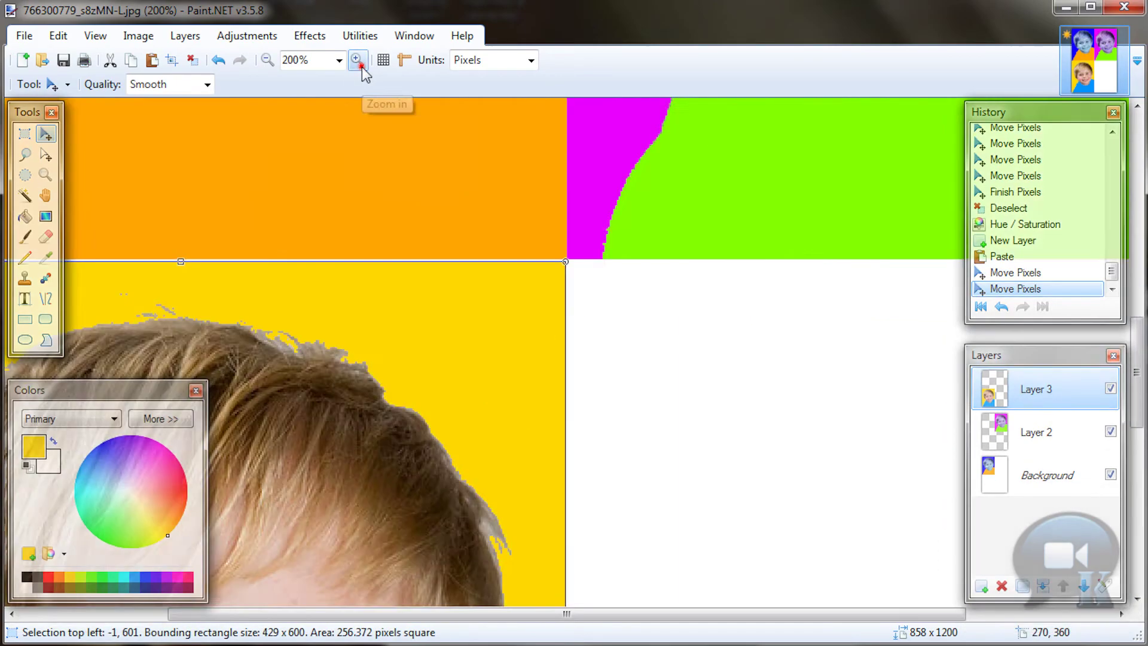
{"action": "left_click", "coordinate": [357, 60]}
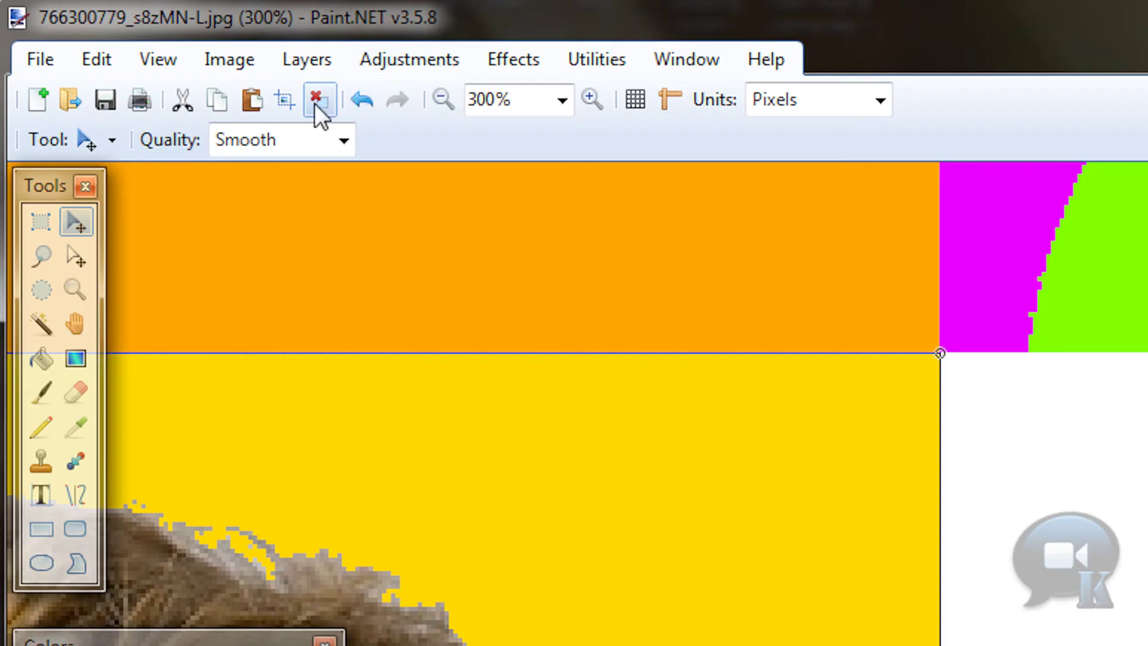
{"action": "left_click", "coordinate": [317, 100]}
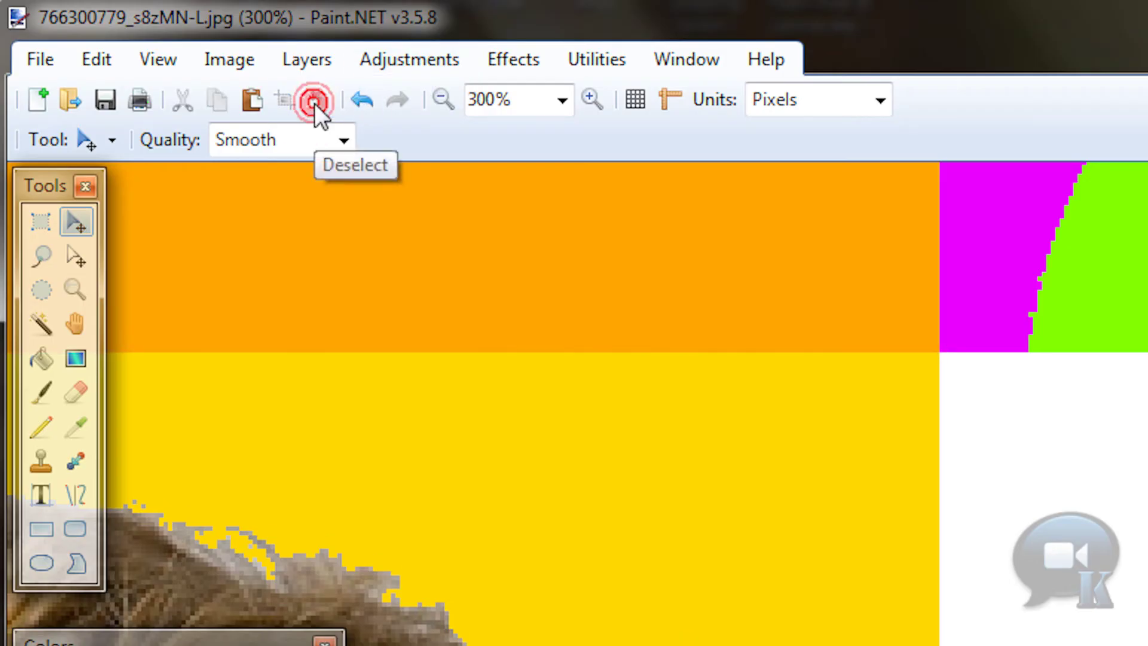
{"action": "left_click", "coordinate": [441, 100]}
{"action": "left_click", "coordinate": [441, 100]}
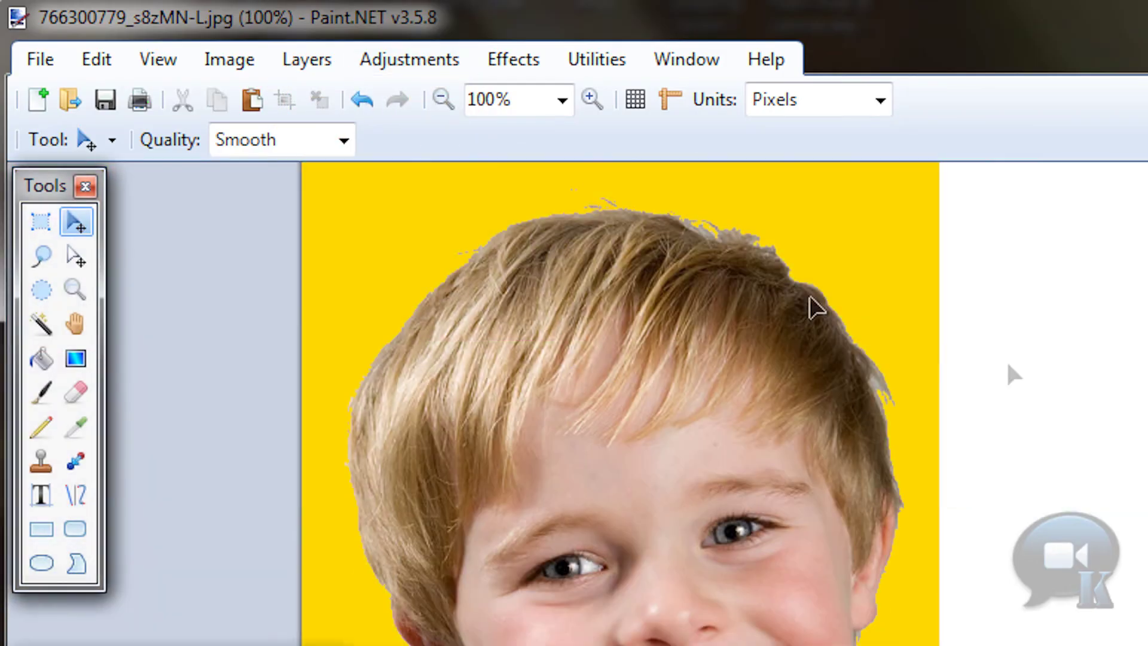
Shift the bottom-left copy's hue to -48, then paste a fourth copy onto a new layer
{"action": "left_click", "coordinate": [409, 59]}
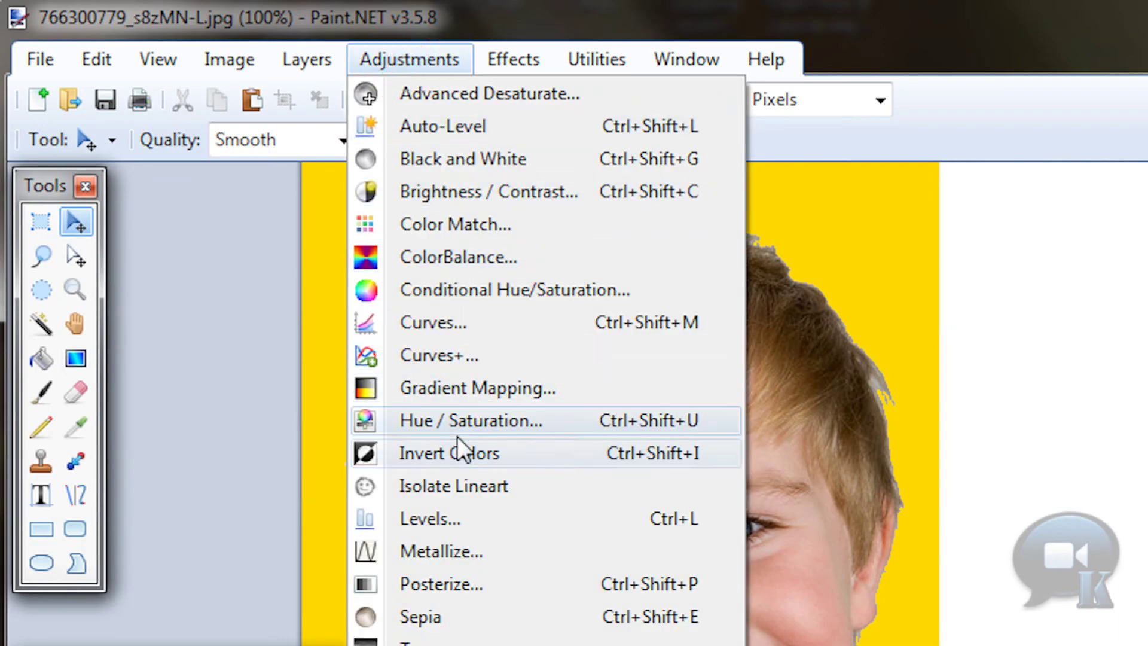
{"action": "left_click", "coordinate": [449, 421]}
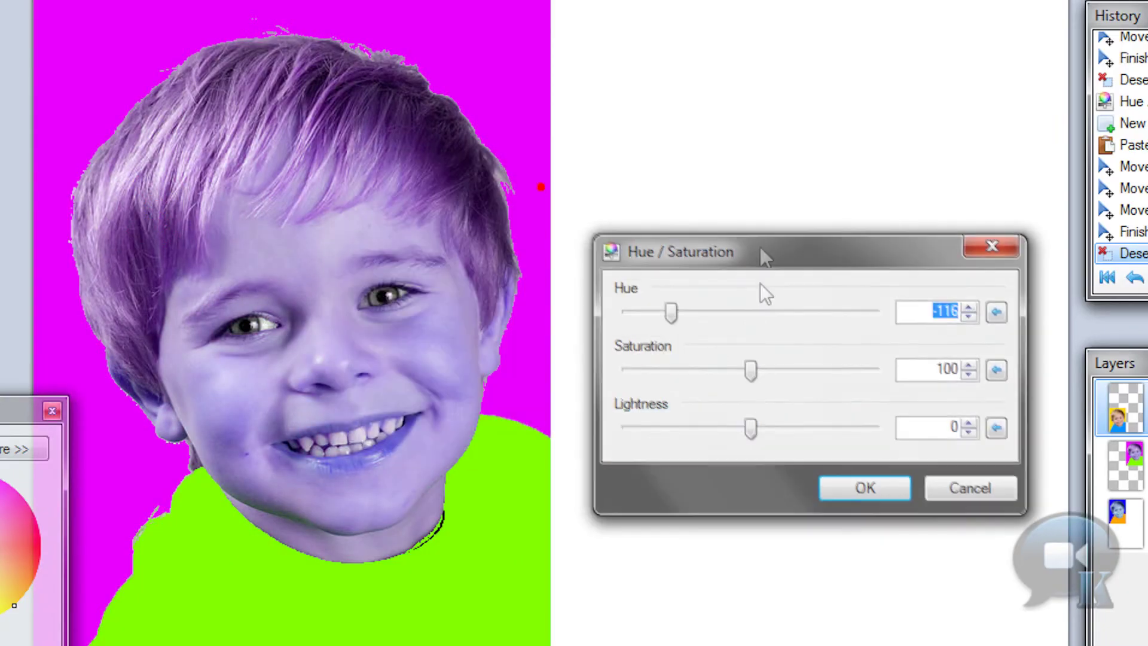
{"action": "left_click_drag", "start_coordinate": [672, 311], "coordinate": [719, 321]}
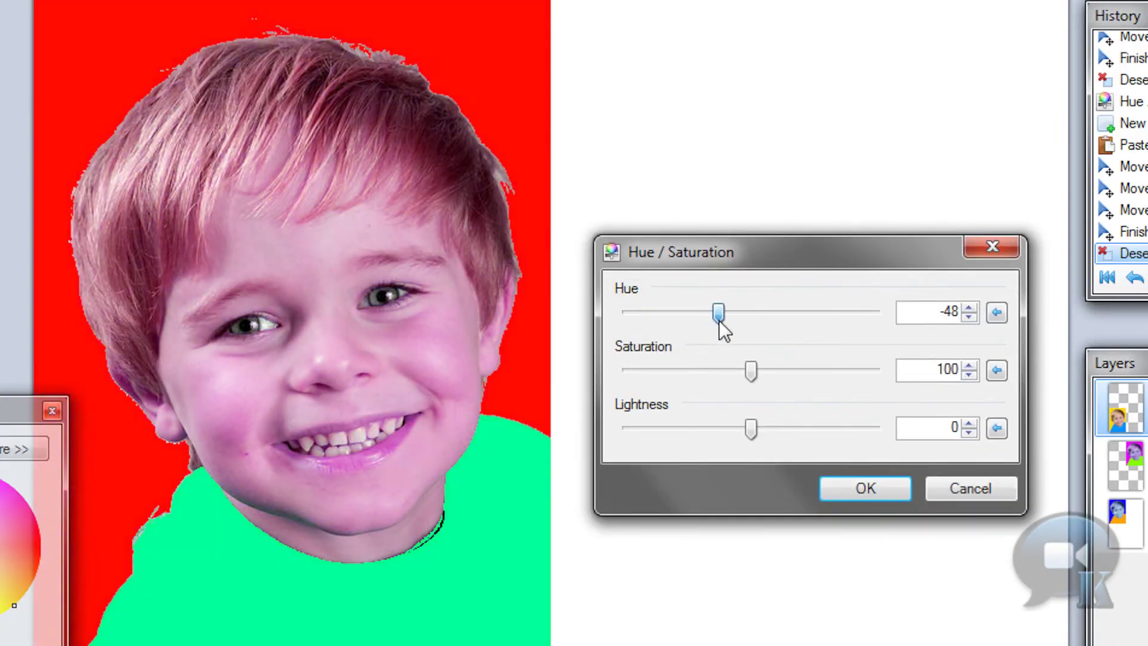
{"action": "left_click", "coordinate": [856, 497]}
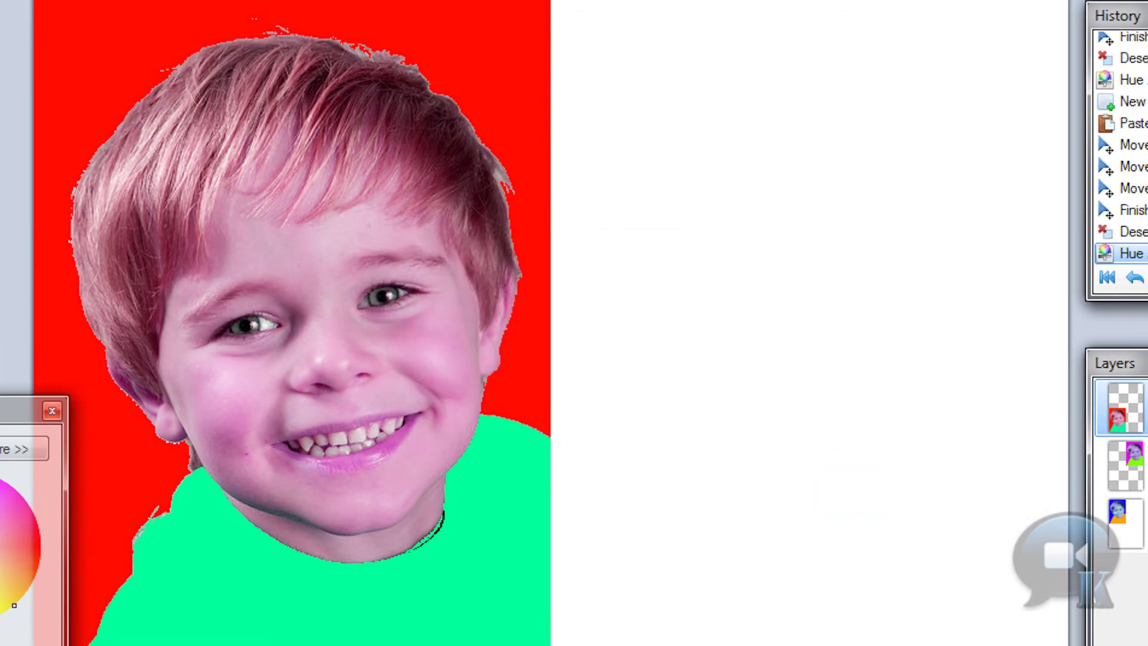
{"action": "left_click", "coordinate": [0, 0]}
{"action": "left_click", "coordinate": [132, 196]}
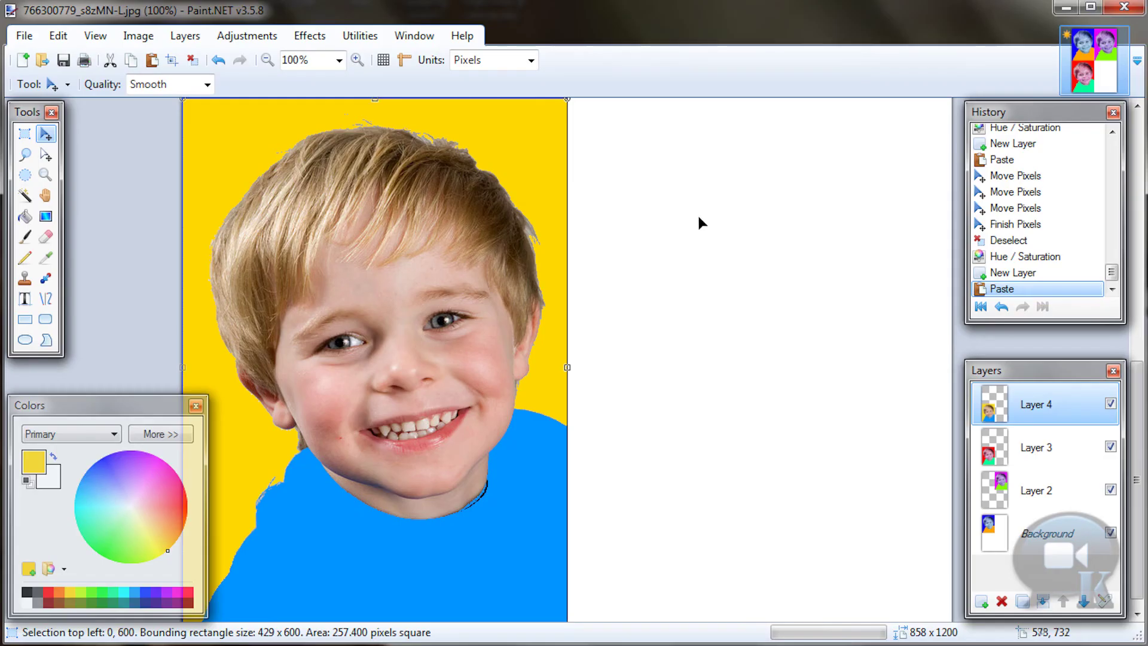
Move the fourth copy into the bottom-right quarter and apply Hue/Saturation at hue 0
{"action": "scroll", "coordinate": [701, 222], "scroll_direction": "up", "scroll_amount": 3}
{"action": "left_click_drag", "start_coordinate": [214, 453], "coordinate": [606, 442]}
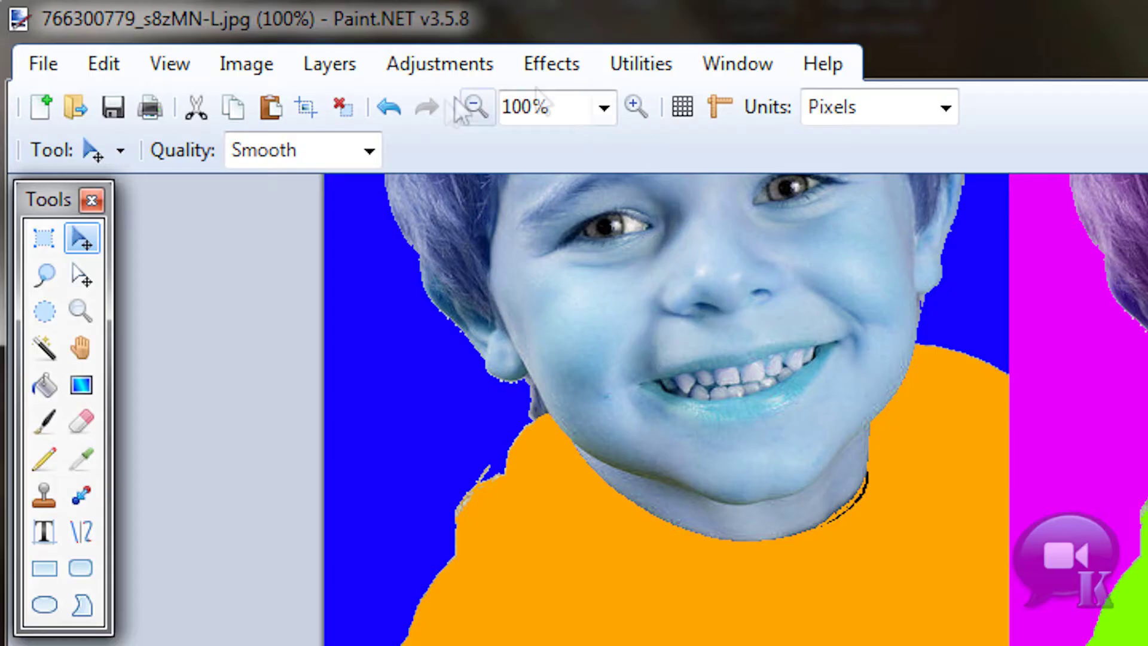
{"action": "left_click", "coordinate": [193, 60]}
{"action": "left_click", "coordinate": [233, 40]}
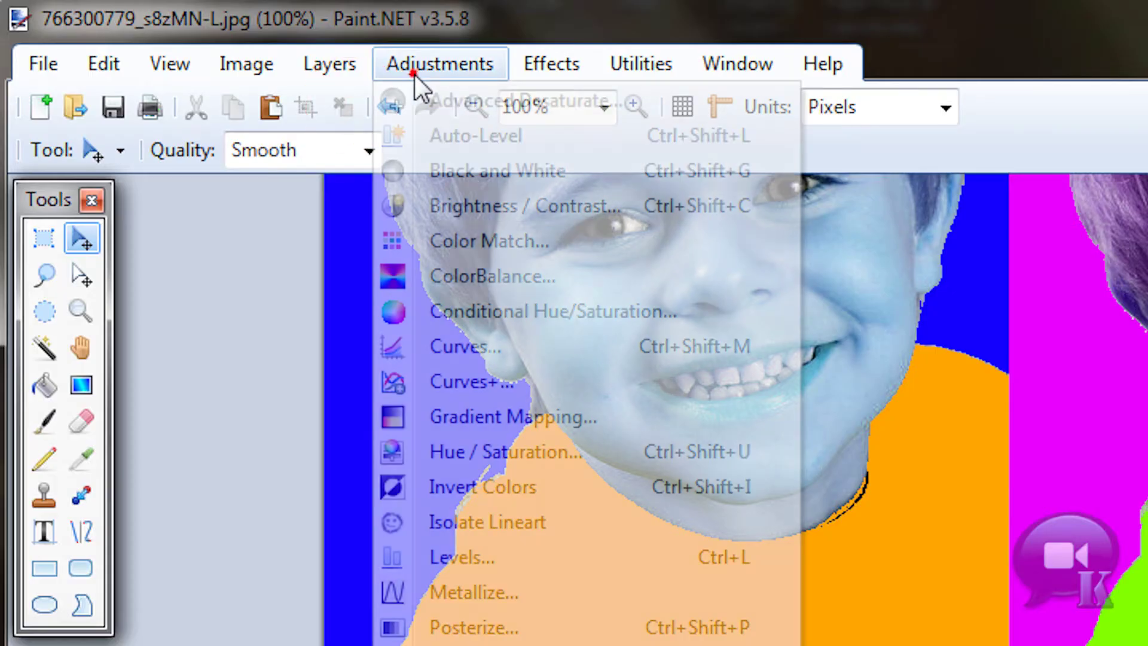
{"action": "left_click", "coordinate": [478, 455]}
{"action": "left_click_drag", "start_coordinate": [490, 179], "coordinate": [361, 178]}
{"action": "left_click_drag", "start_coordinate": [333, 233], "coordinate": [359, 226]}
{"action": "left_click", "coordinate": [460, 380]}
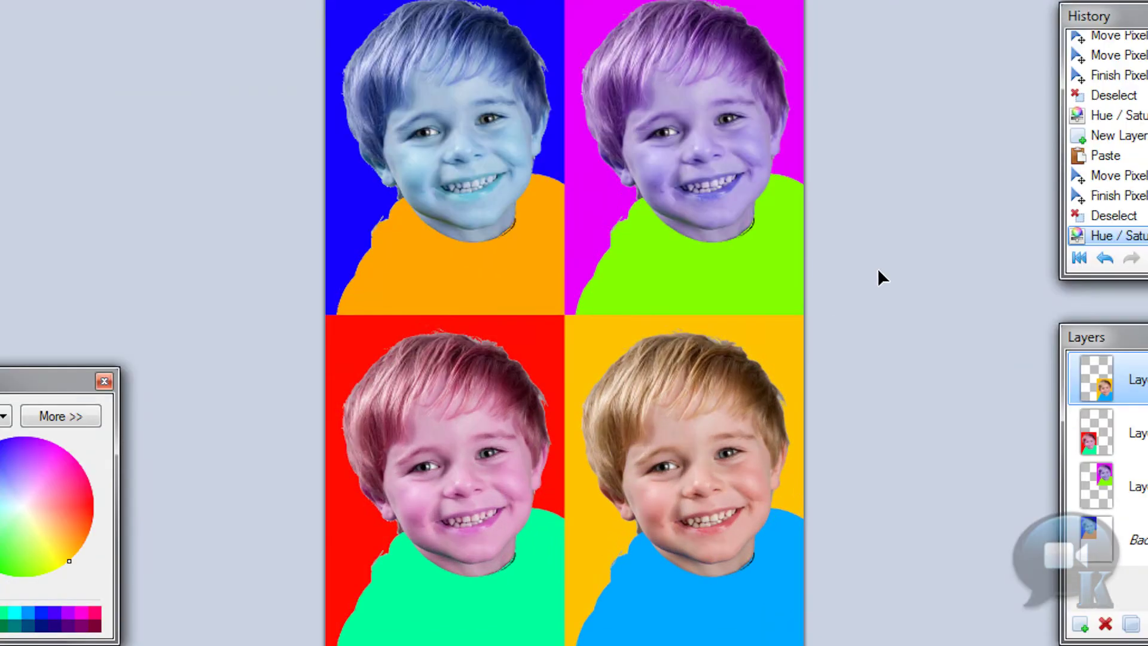
{"action": "scroll", "coordinate": [882, 278], "scroll_direction": "up", "scroll_amount": 1}
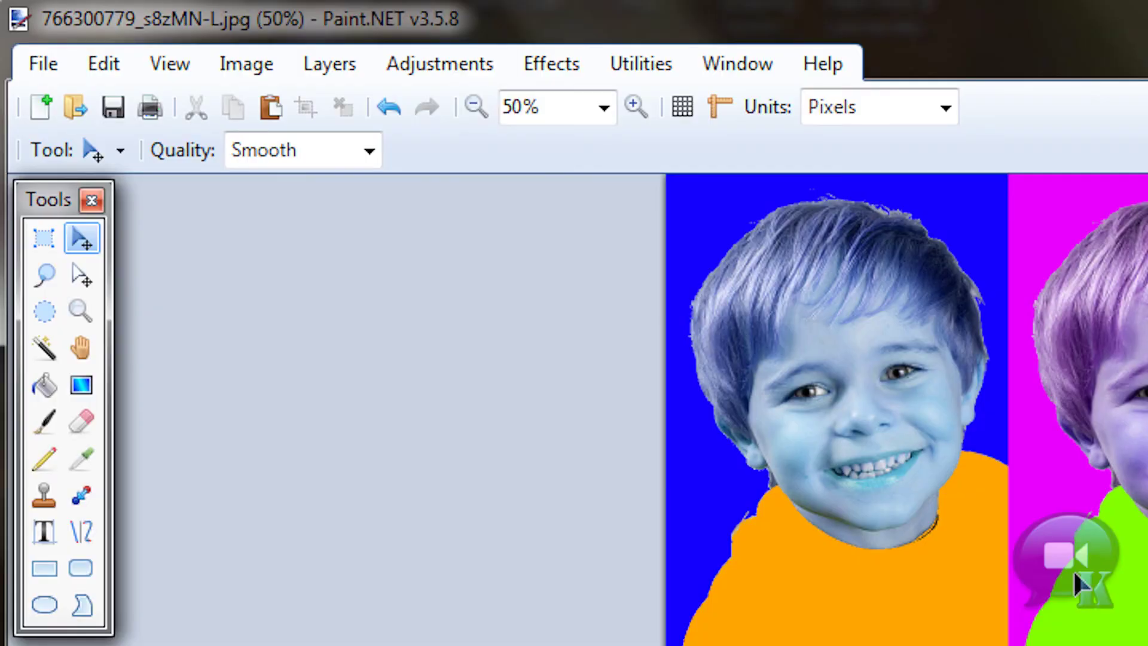
Flatten all four photo layers into one Background layer with Image > Flatten
{"action": "left_click", "coordinate": [242, 70]}
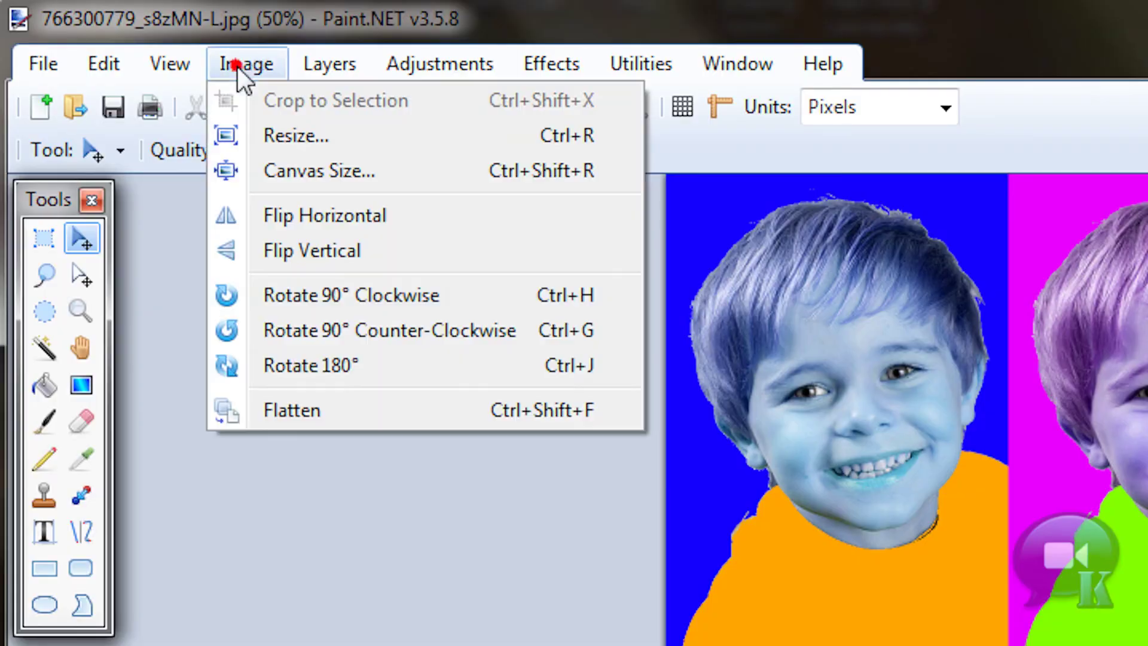
{"action": "left_click", "coordinate": [305, 411]}
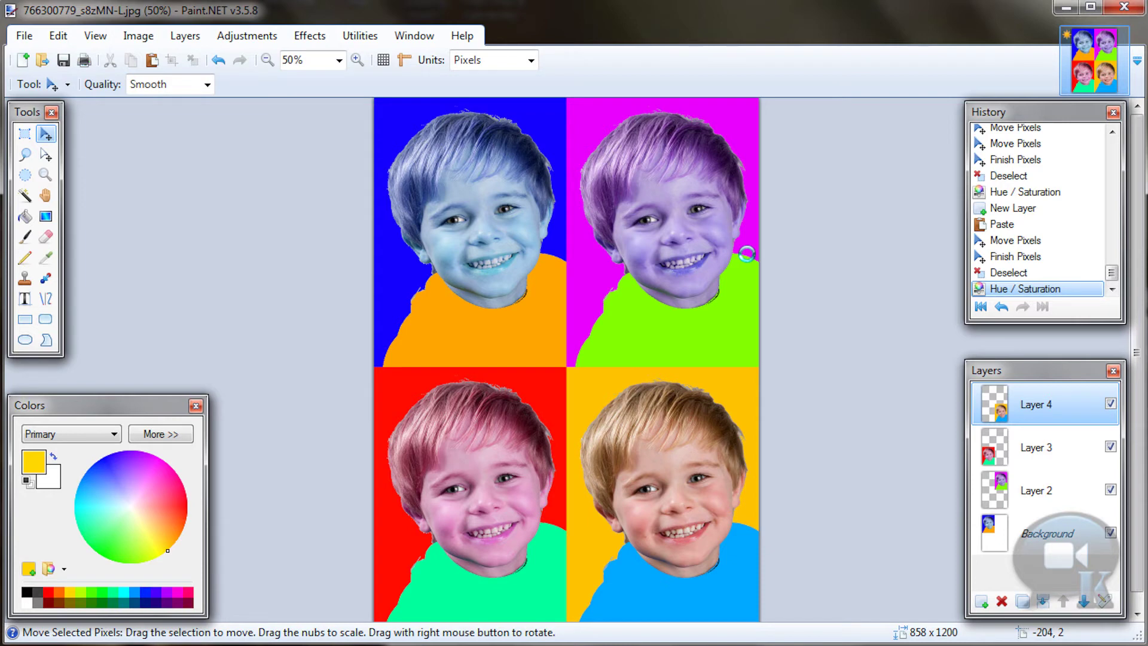